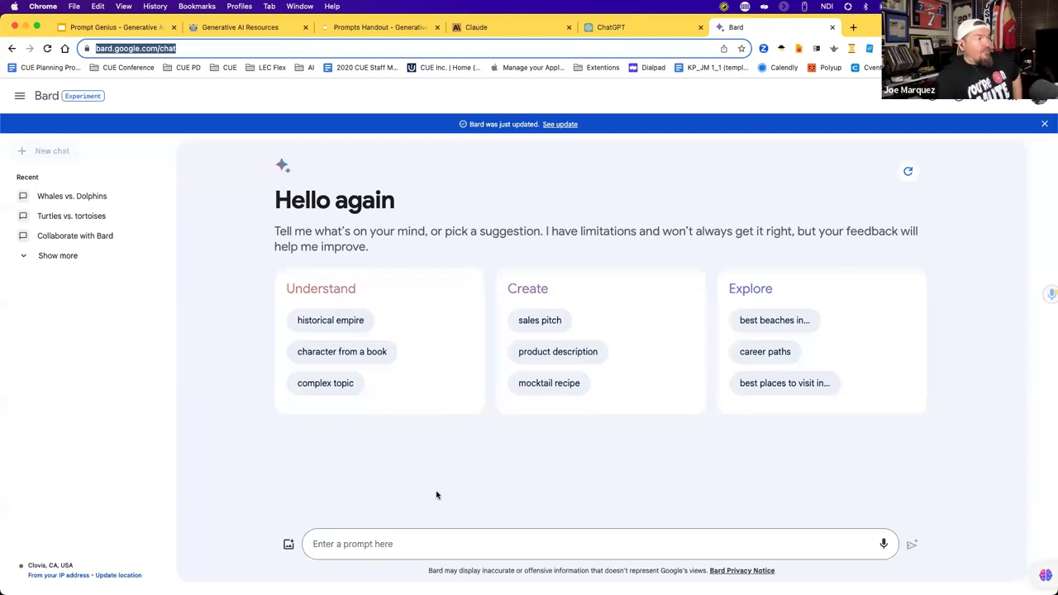
- Send Bard the prompt "Please help me understand the difference between whales and dolphins"
{"action": "left_click", "coordinate": [494, 544]}
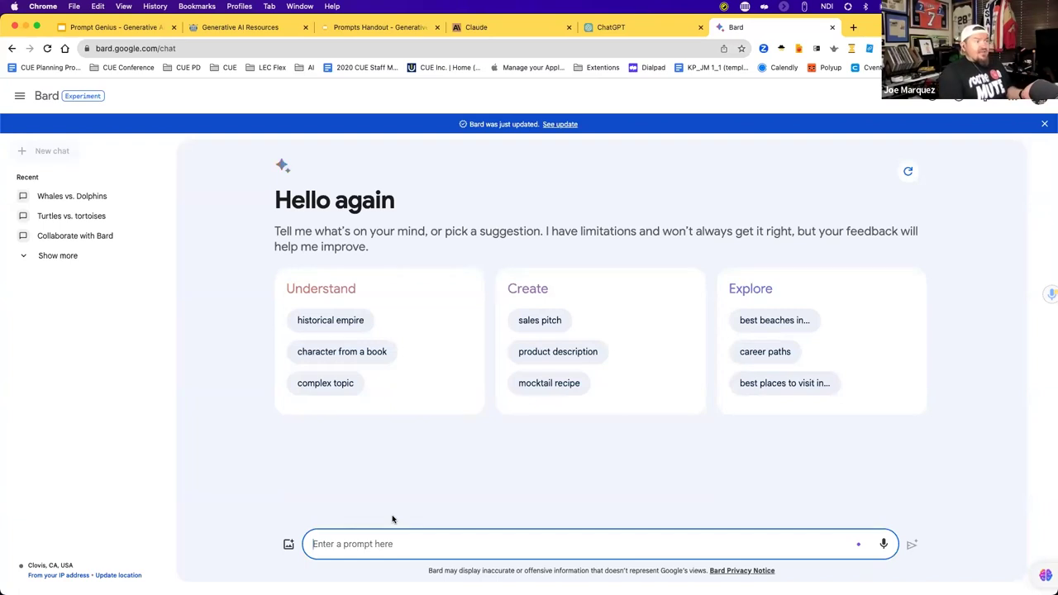
{"action": "type", "text": "Please help me understand the difference between whales and dolphons"}
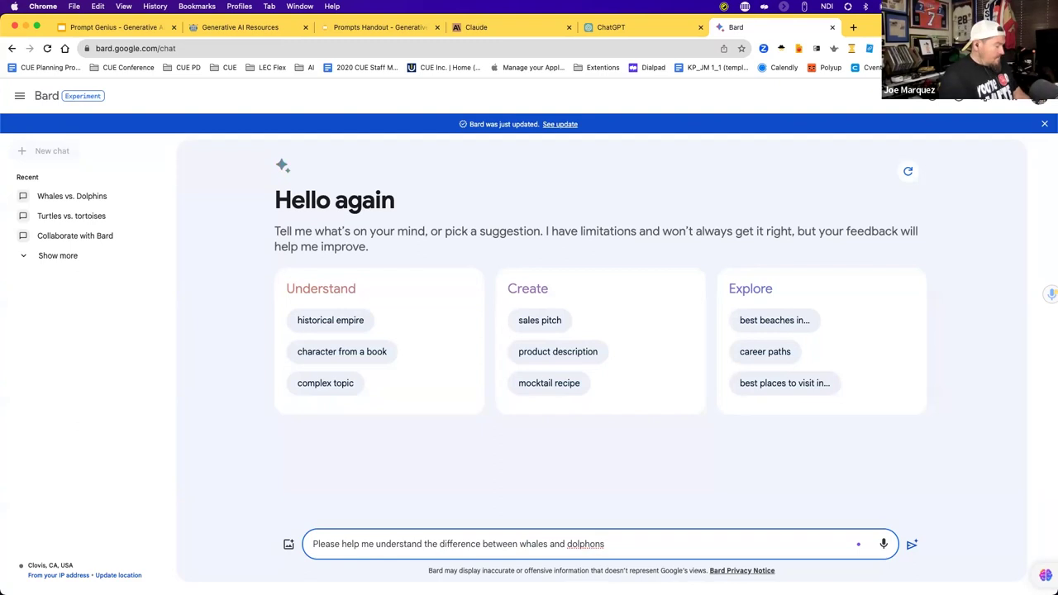
{"action": "left_click", "coordinate": [911, 547]}
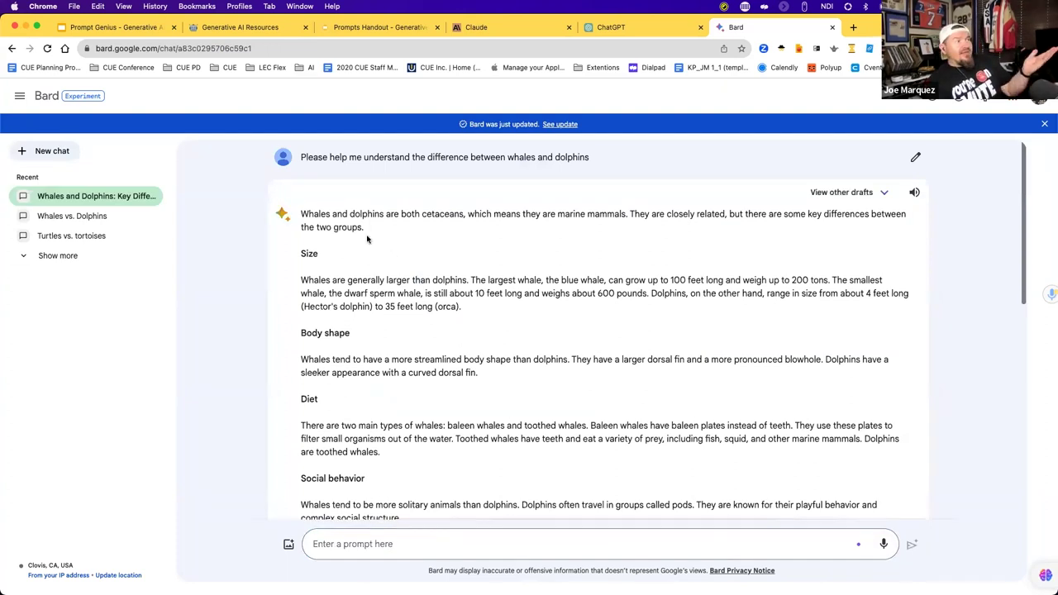
- Read through Bard's answer on whales and dolphins and run the Google double-check on it
{"action": "scroll", "coordinate": [380, 248], "scroll_direction": "down", "scroll_amount": 3}
{"action": "scroll", "coordinate": [379, 250], "scroll_direction": "down", "scroll_amount": 5}
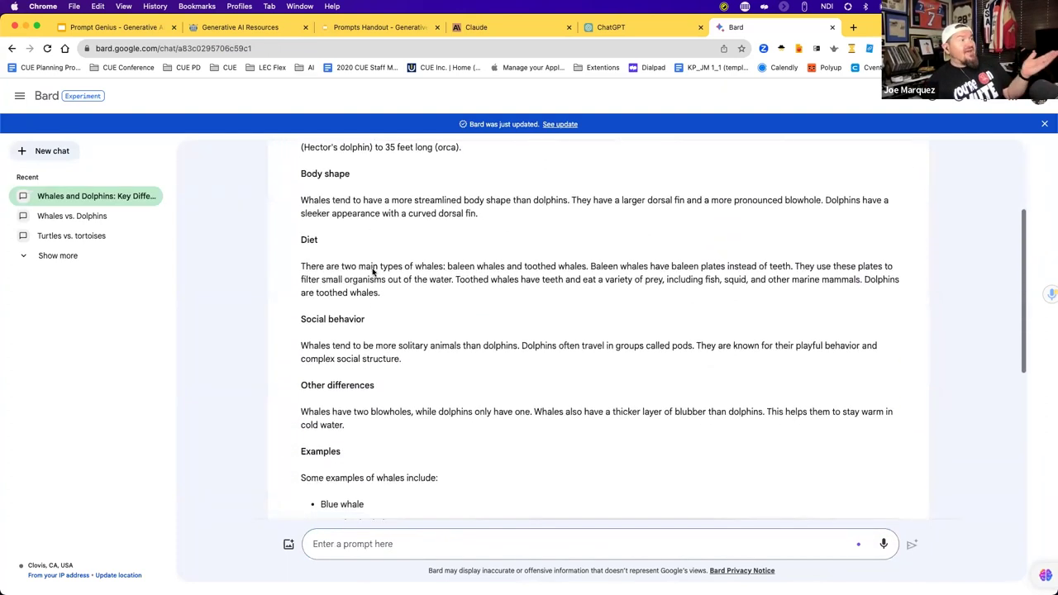
{"action": "scroll", "coordinate": [424, 300], "scroll_direction": "down", "scroll_amount": 5}
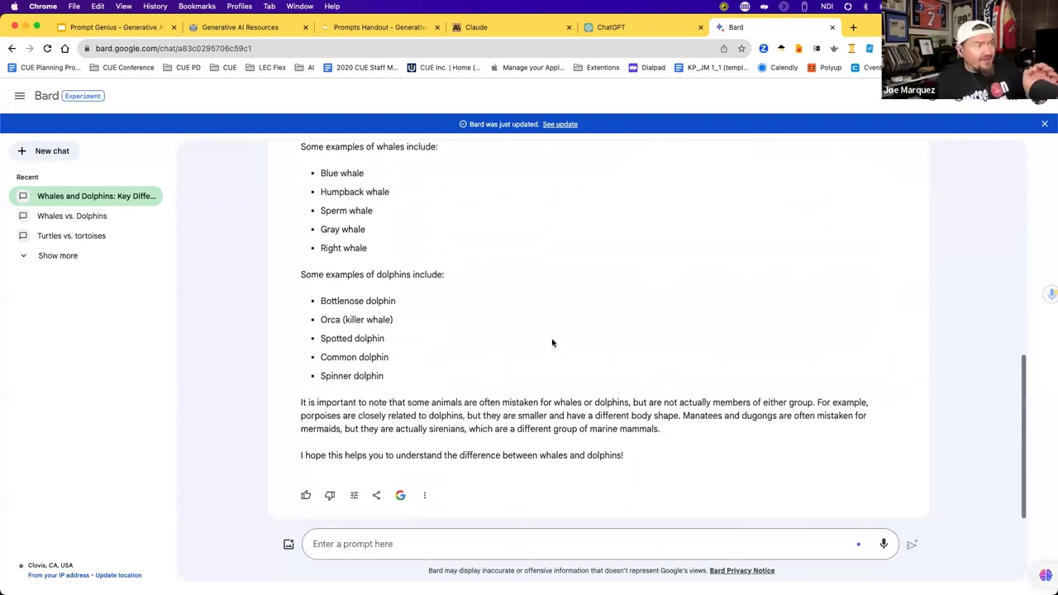
{"action": "scroll", "coordinate": [552, 343], "scroll_direction": "up", "scroll_amount": 13}
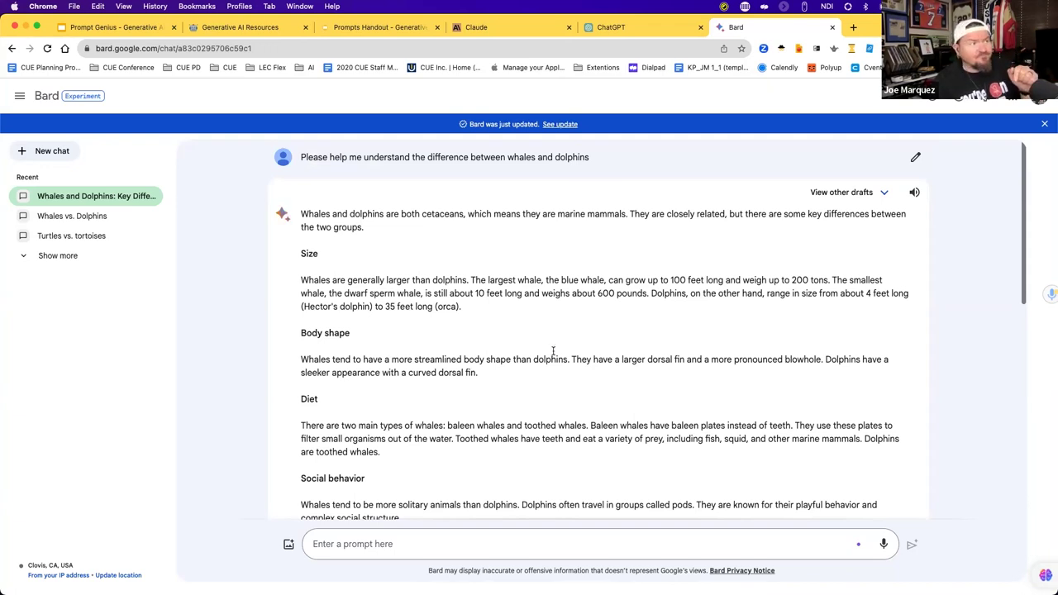
{"action": "scroll", "coordinate": [554, 355], "scroll_direction": "down", "scroll_amount": 10}
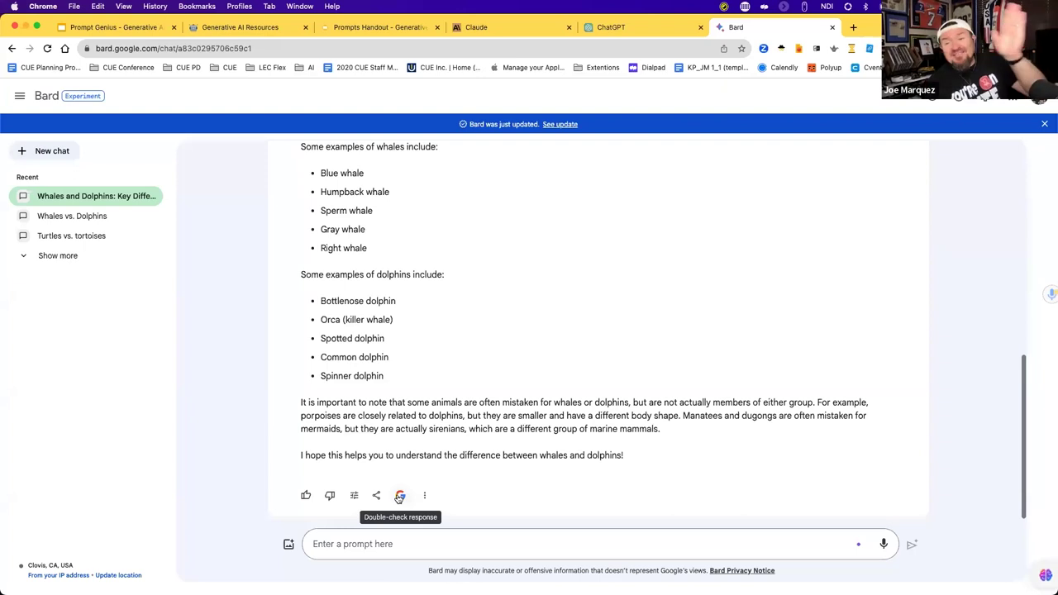
{"action": "left_click", "coordinate": [400, 496]}
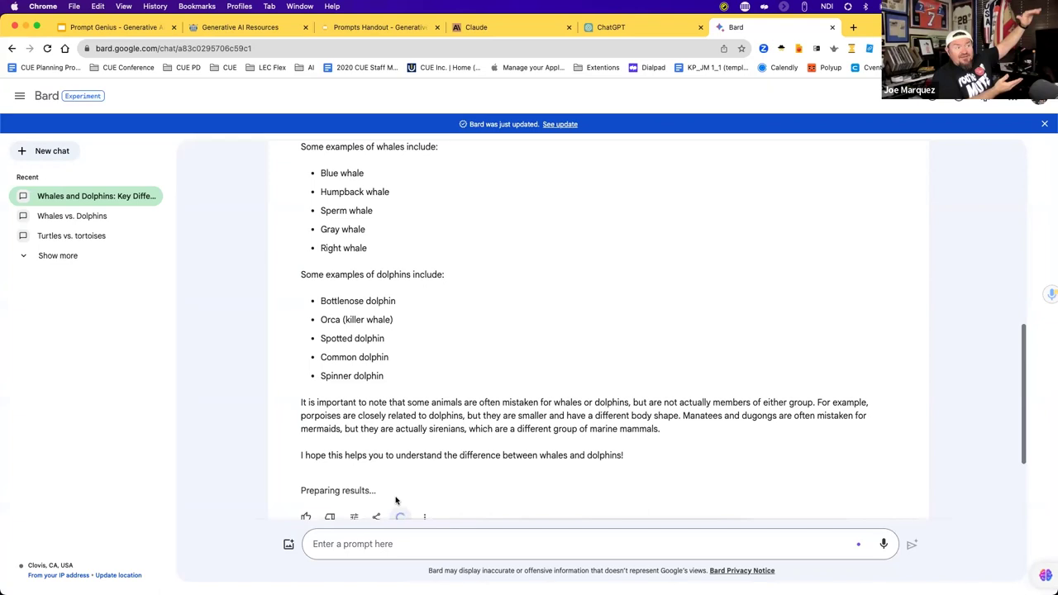
- View the search sources for the highlighted introductory sentences and the blue whale size sentence in the checked answer
{"action": "scroll", "coordinate": [543, 361], "scroll_direction": "up", "scroll_amount": 5}
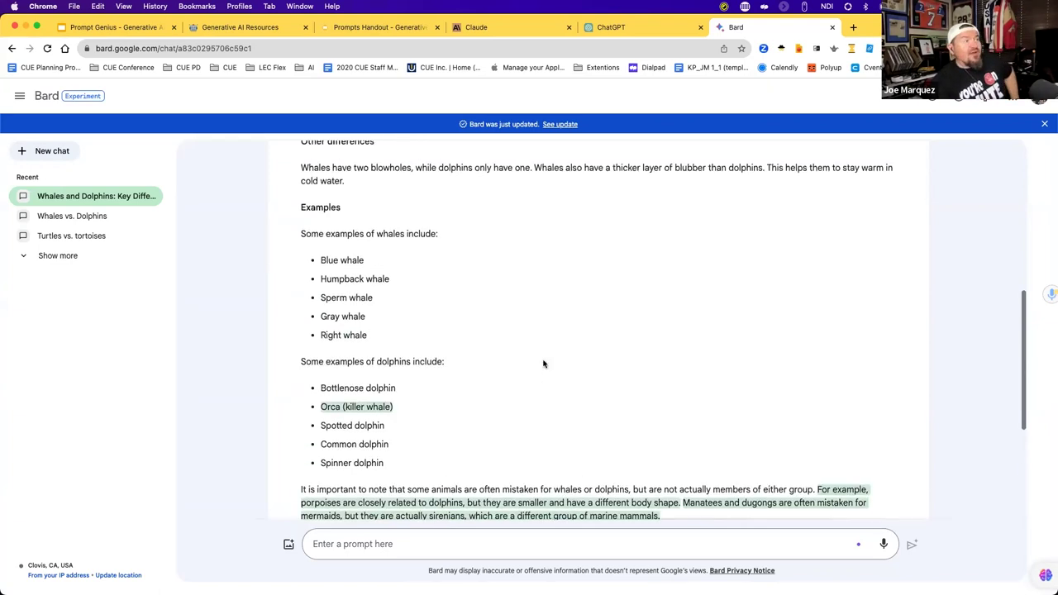
{"action": "scroll", "coordinate": [573, 370], "scroll_direction": "up", "scroll_amount": 1}
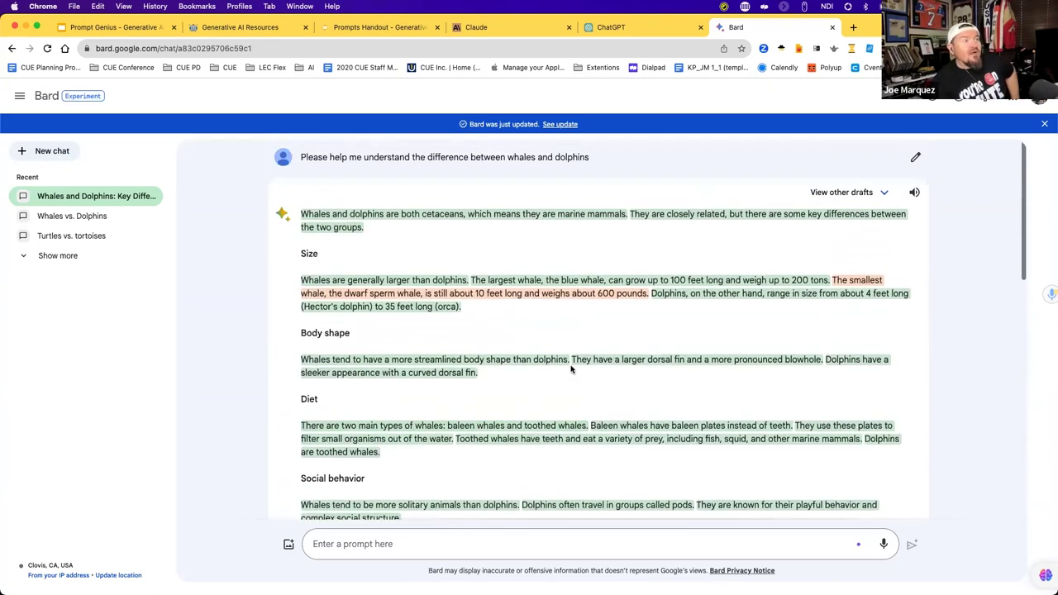
{"action": "left_click", "coordinate": [452, 216]}
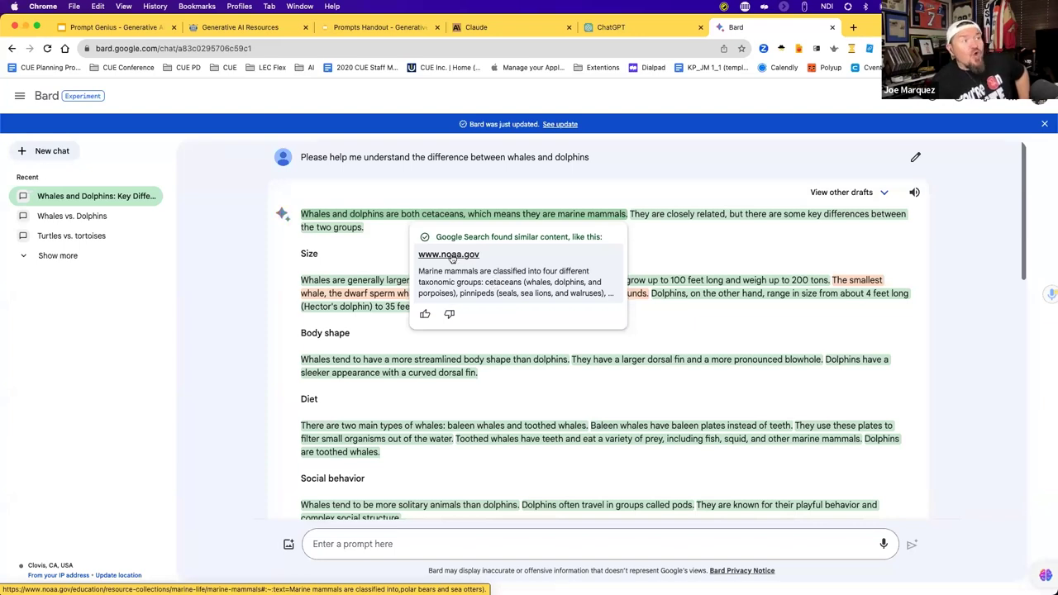
{"action": "left_click", "coordinate": [653, 220]}
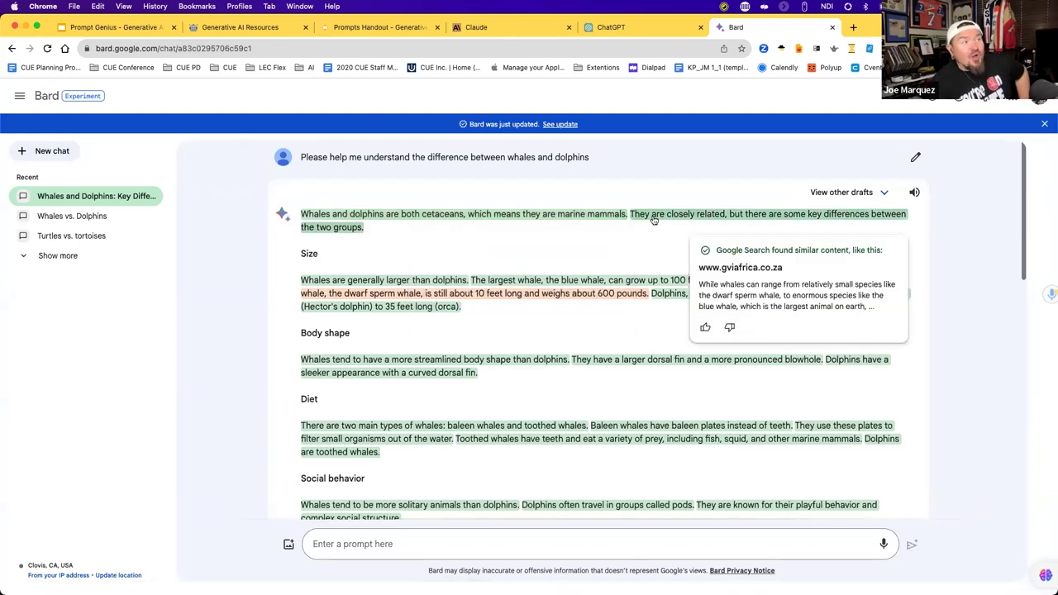
{"action": "left_click", "coordinate": [628, 282]}
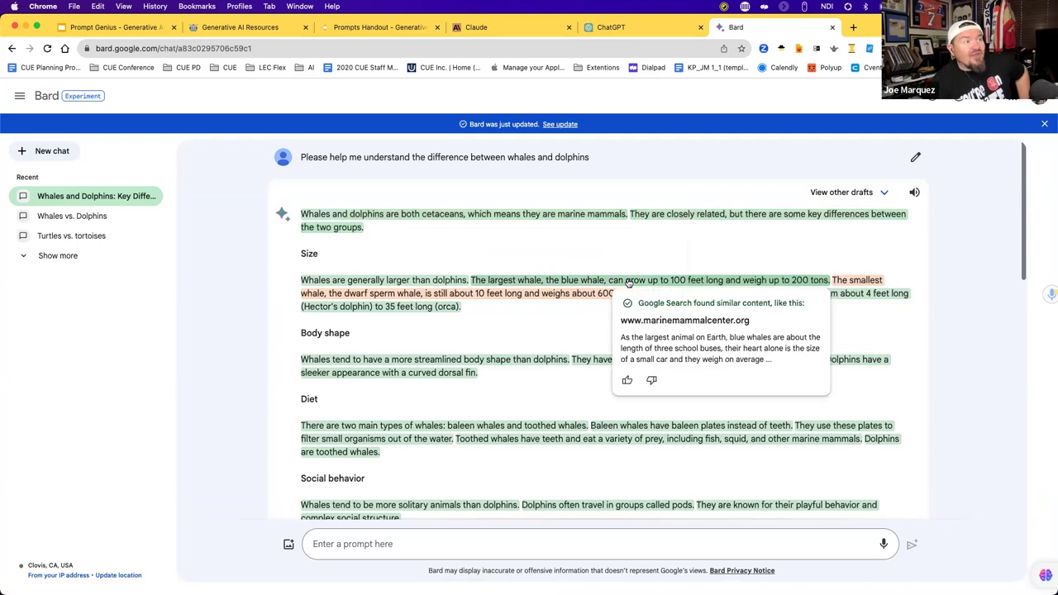
{"action": "left_click", "coordinate": [434, 220]}
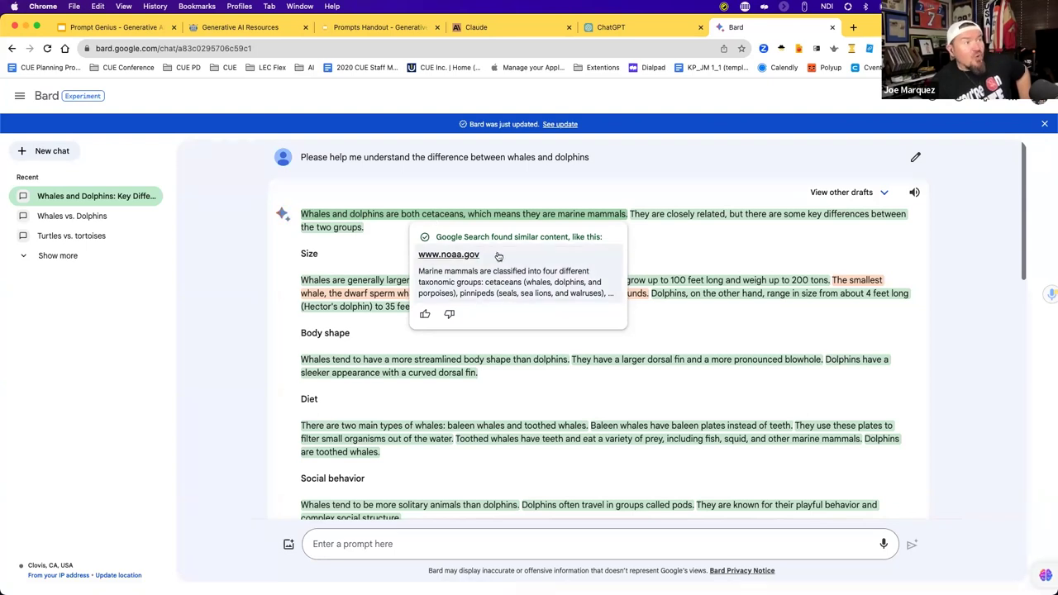
{"action": "left_click", "coordinate": [658, 218]}
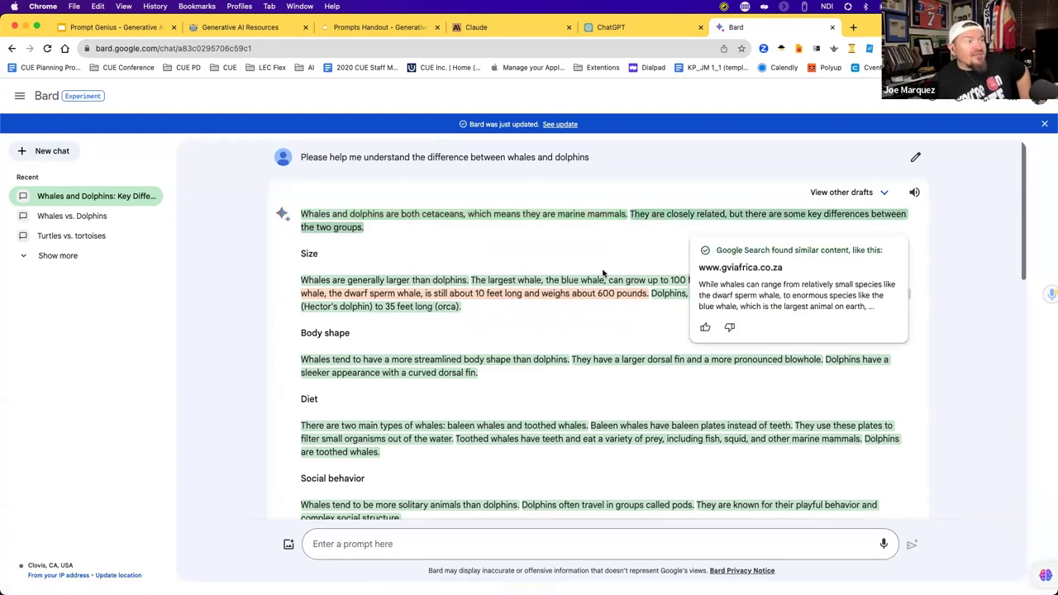
{"action": "left_click", "coordinate": [603, 279]}
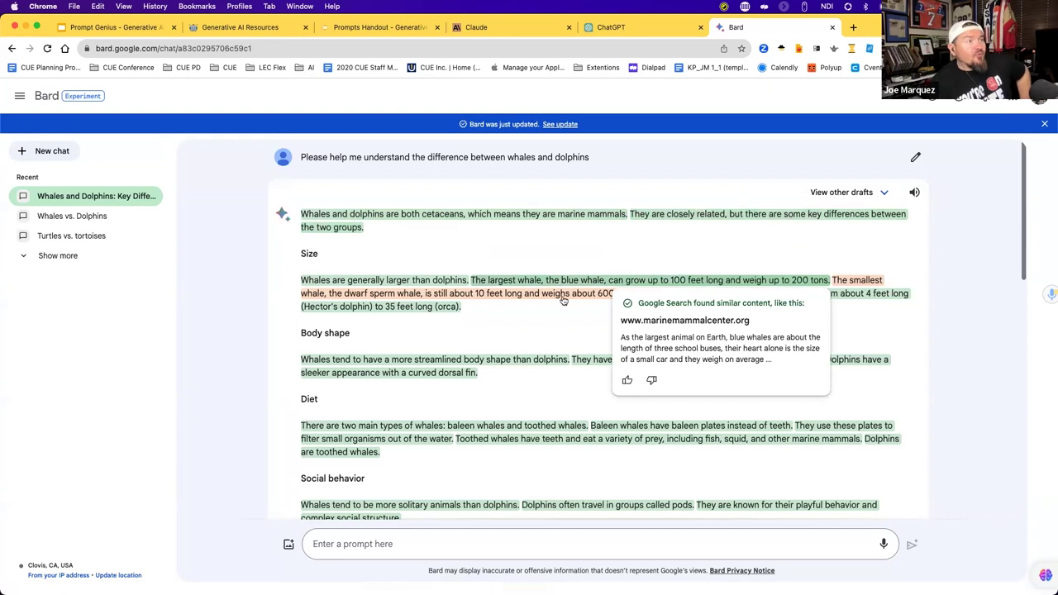
- View the sources for the sentence comparing whale and dolphin size and the first two Body shape sentences
{"action": "left_click", "coordinate": [440, 280]}
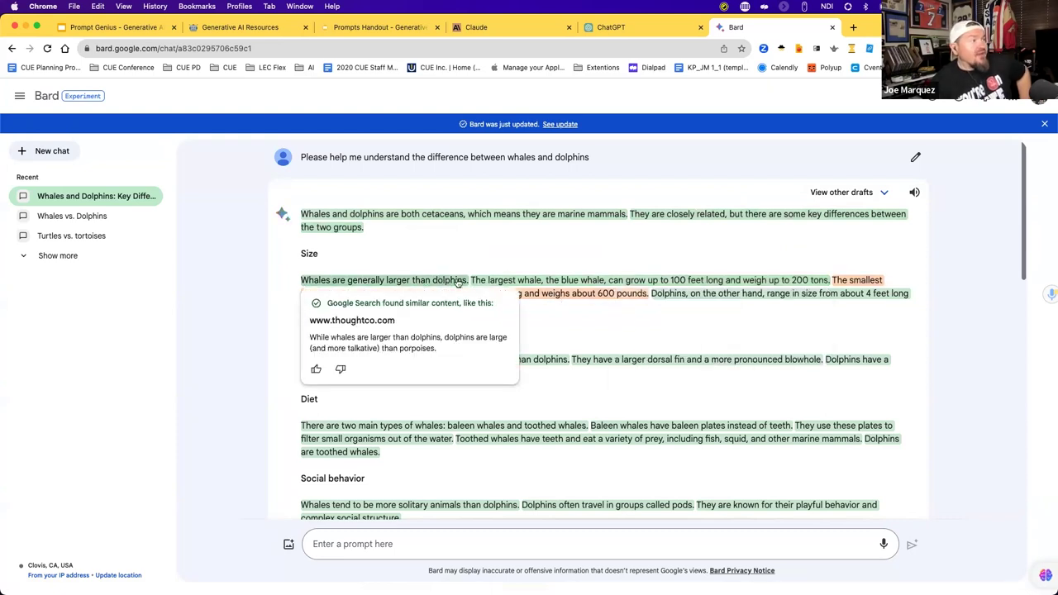
{"action": "left_click", "coordinate": [660, 360]}
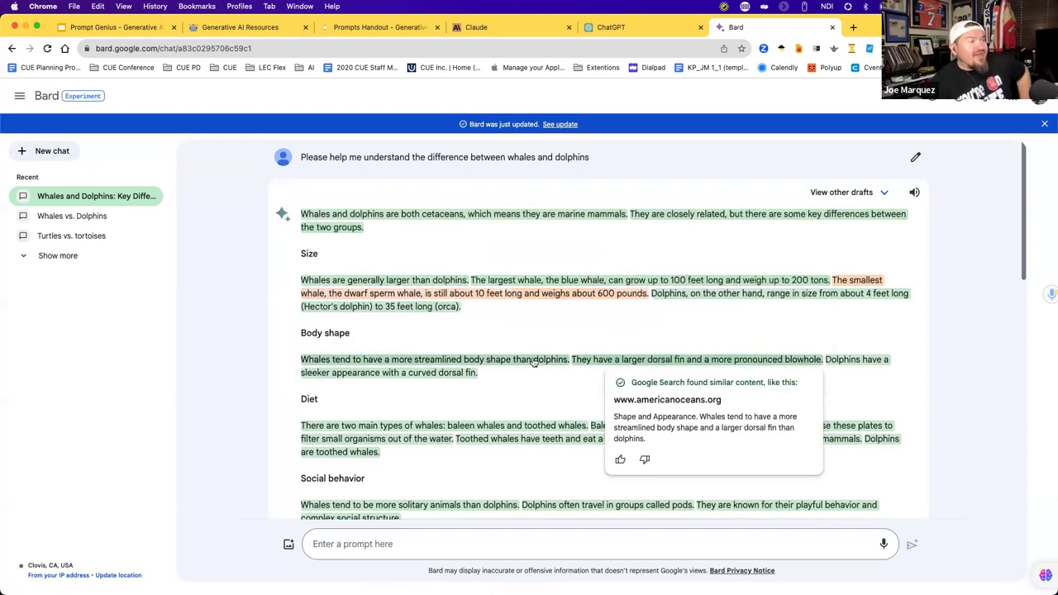
{"action": "left_click", "coordinate": [534, 359]}
{"action": "scroll", "coordinate": [648, 366], "scroll_direction": "down", "scroll_amount": 2}
{"action": "scroll", "coordinate": [653, 368], "scroll_direction": "down", "scroll_amount": 5}
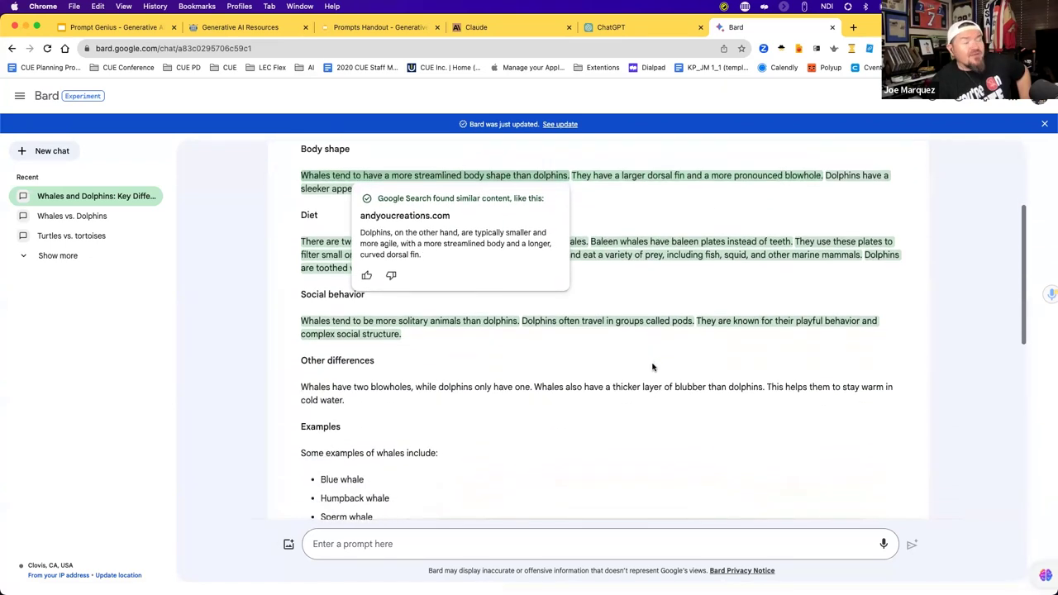
{"action": "scroll", "coordinate": [653, 367], "scroll_direction": "up", "scroll_amount": 7}
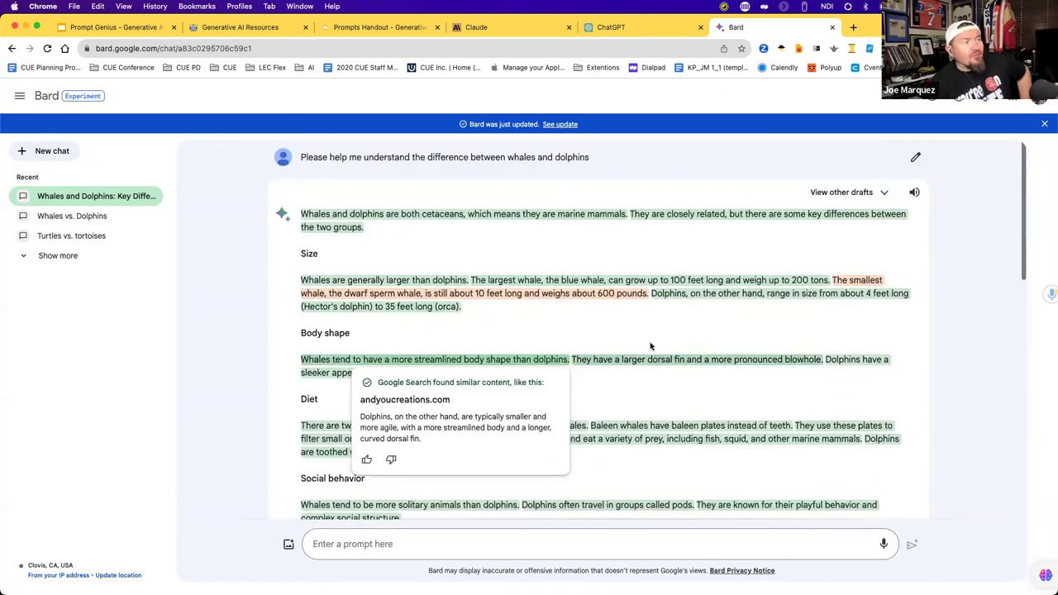
- Inspect the orange-highlighted dwarf sperm whale sentence, and review the rest of the double-checked answer through to its related topics
{"action": "left_click", "coordinate": [857, 282]}
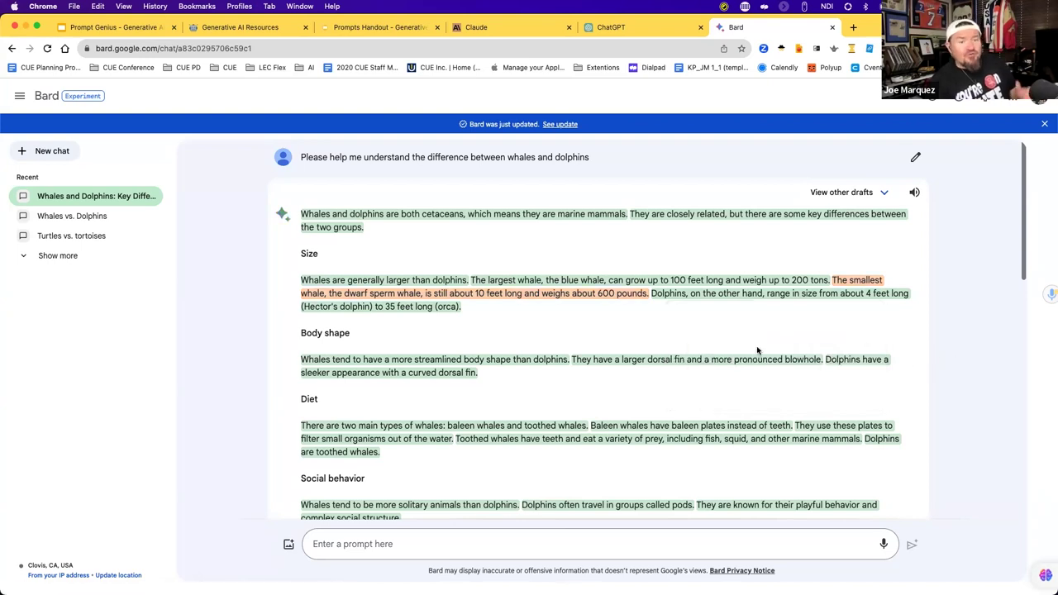
{"action": "scroll", "coordinate": [758, 351], "scroll_direction": "down", "scroll_amount": 1}
{"action": "scroll", "coordinate": [757, 350], "scroll_direction": "down", "scroll_amount": 10}
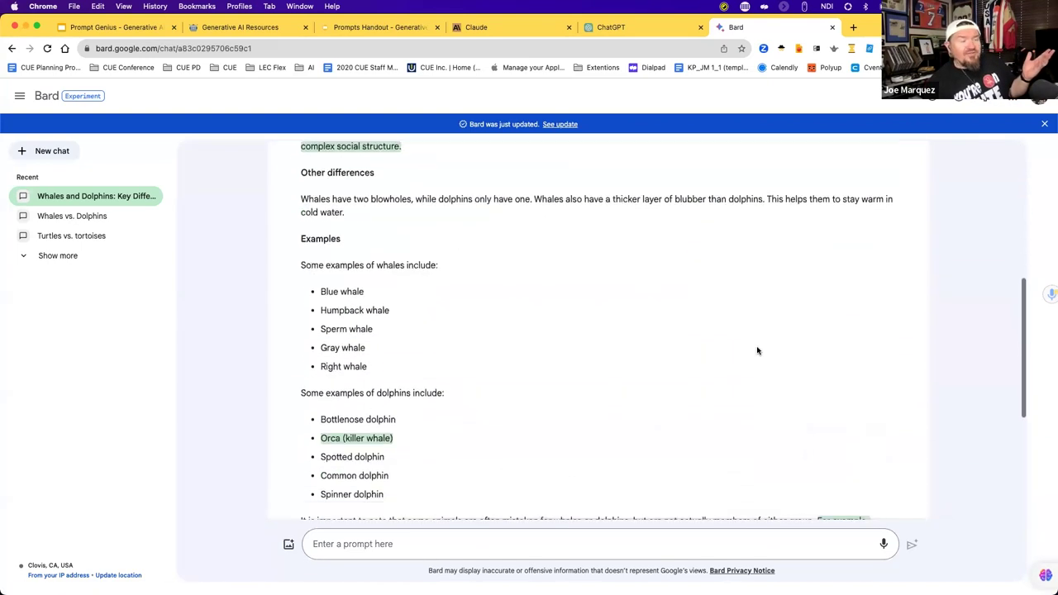
{"action": "scroll", "coordinate": [757, 350], "scroll_direction": "down", "scroll_amount": 3}
{"action": "scroll", "coordinate": [757, 350], "scroll_direction": "up", "scroll_amount": 2}
{"action": "scroll", "coordinate": [757, 350], "scroll_direction": "down", "scroll_amount": 2}
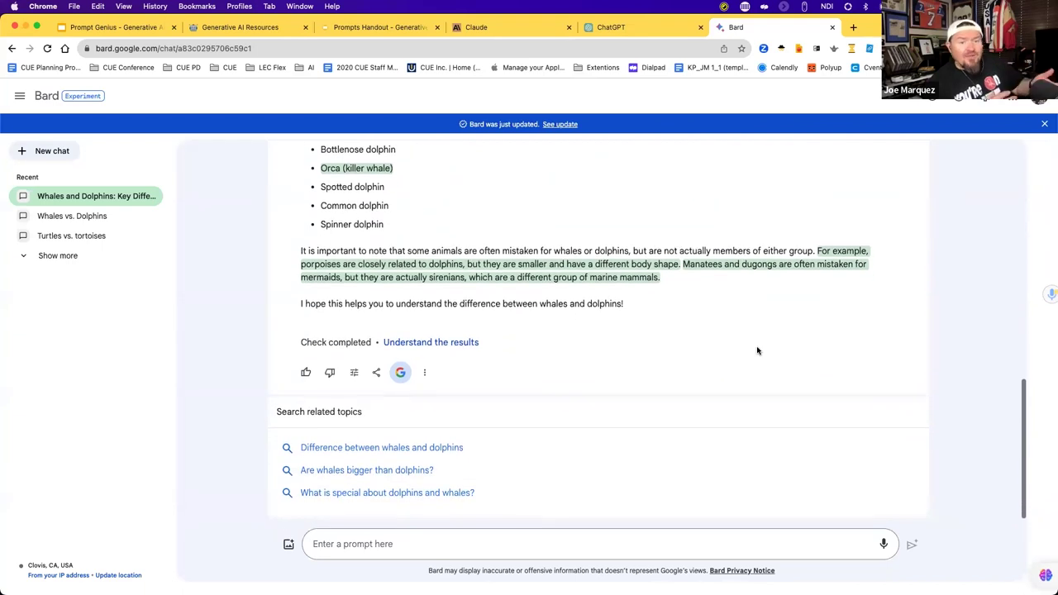
{"action": "scroll", "coordinate": [756, 347], "scroll_direction": "up", "scroll_amount": 15}
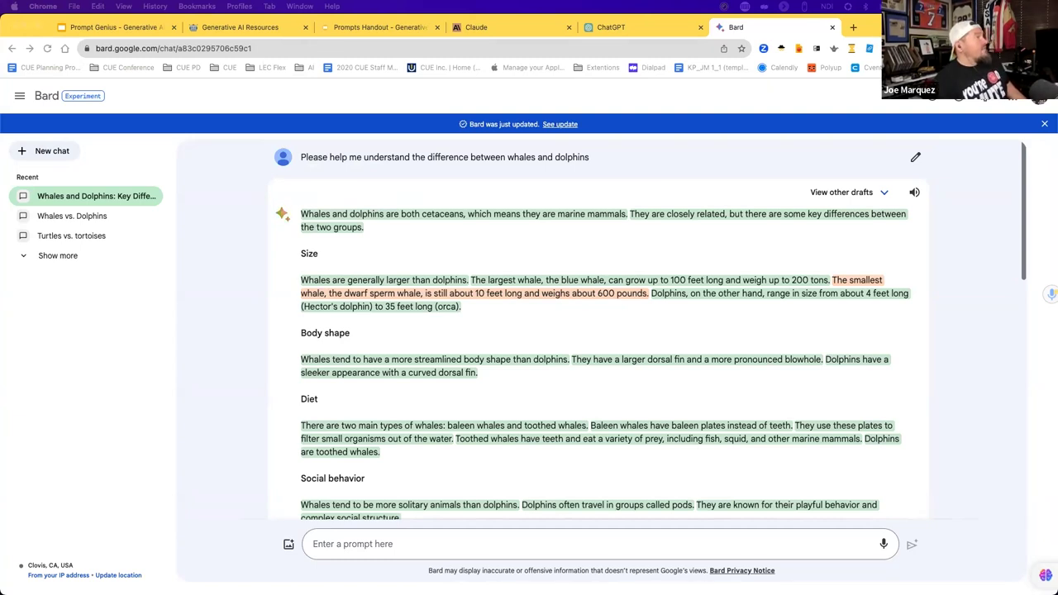
- Switch to the other Chrome window with Bard, open its Extensions page and review the available extensions
{"action": "double_click", "coordinate": [603, 37]}
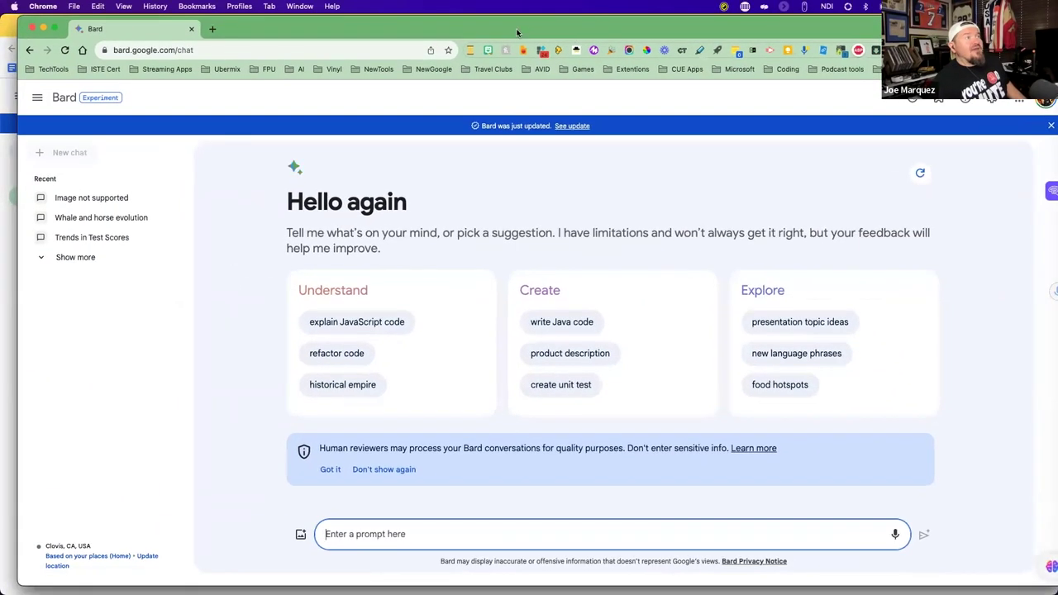
{"action": "left_click", "coordinate": [764, 158]}
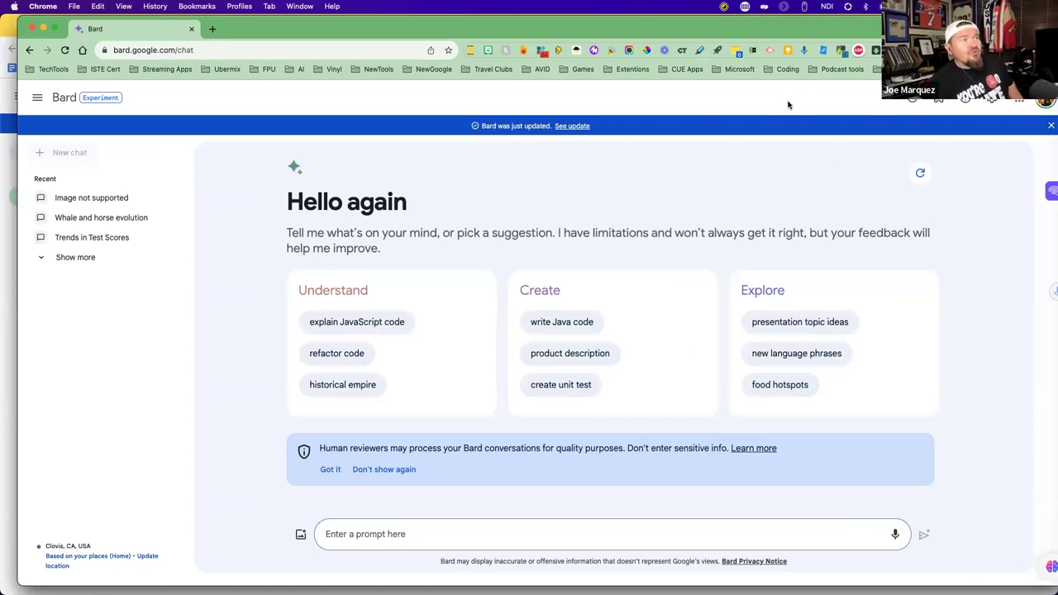
{"action": "left_click", "coordinate": [941, 103]}
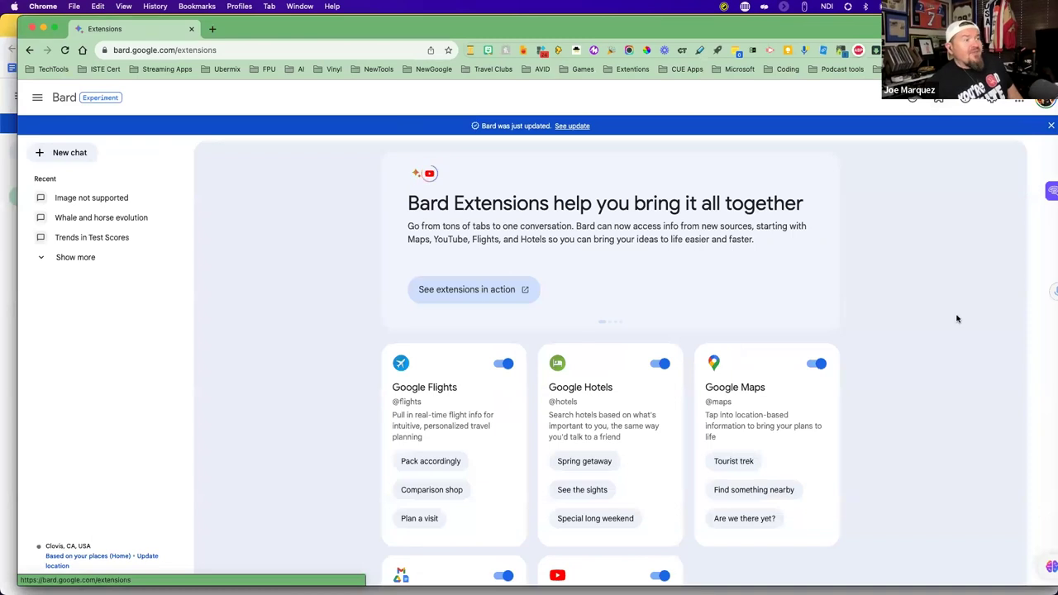
{"action": "scroll", "coordinate": [957, 316], "scroll_direction": "down", "scroll_amount": 5}
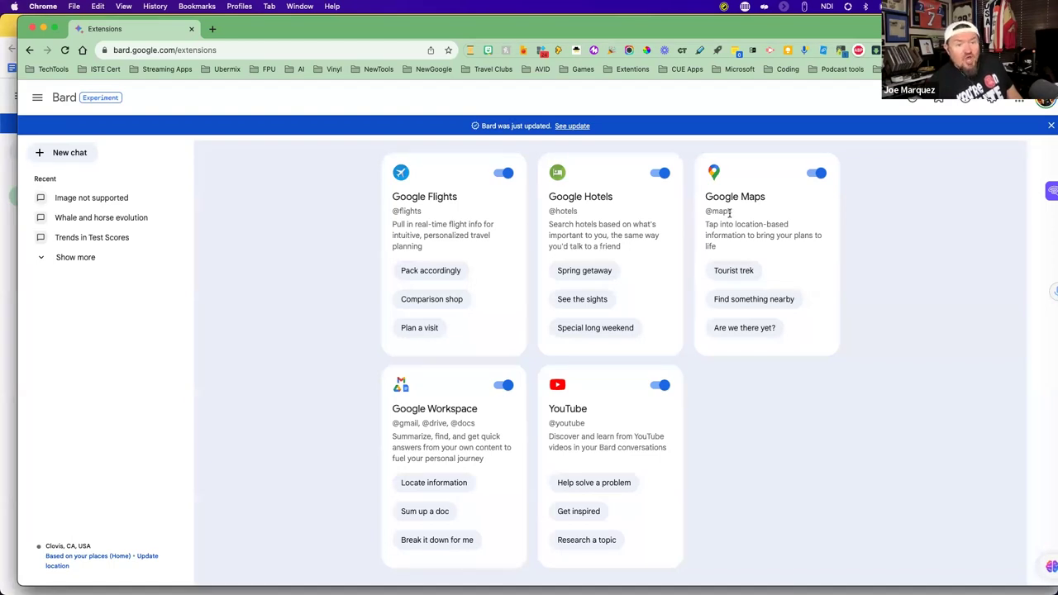
{"action": "scroll", "coordinate": [860, 363], "scroll_direction": "down", "scroll_amount": 2}
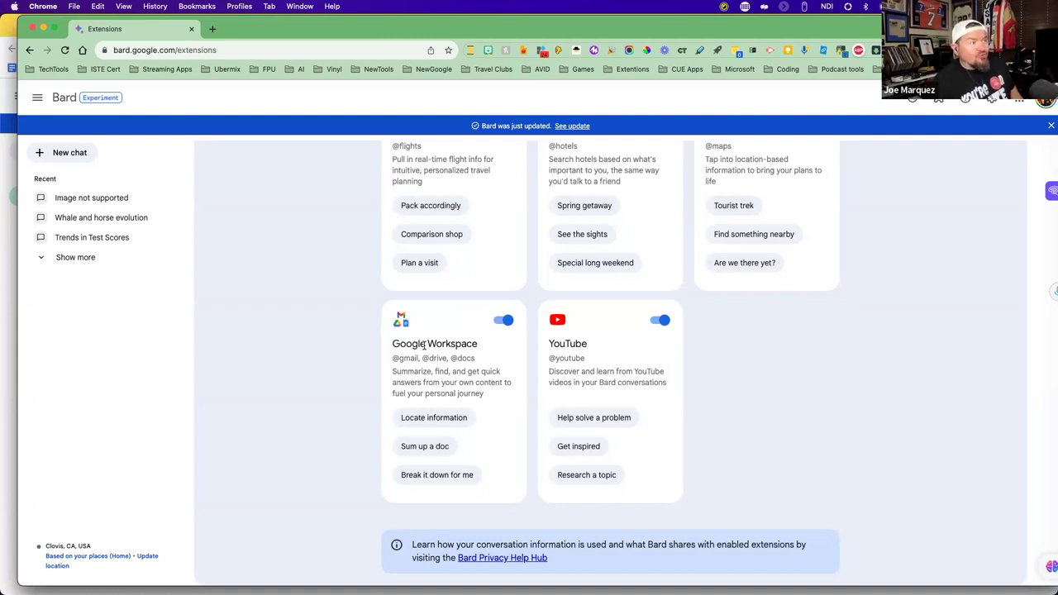
{"action": "scroll", "coordinate": [741, 405], "scroll_direction": "up", "scroll_amount": 5}
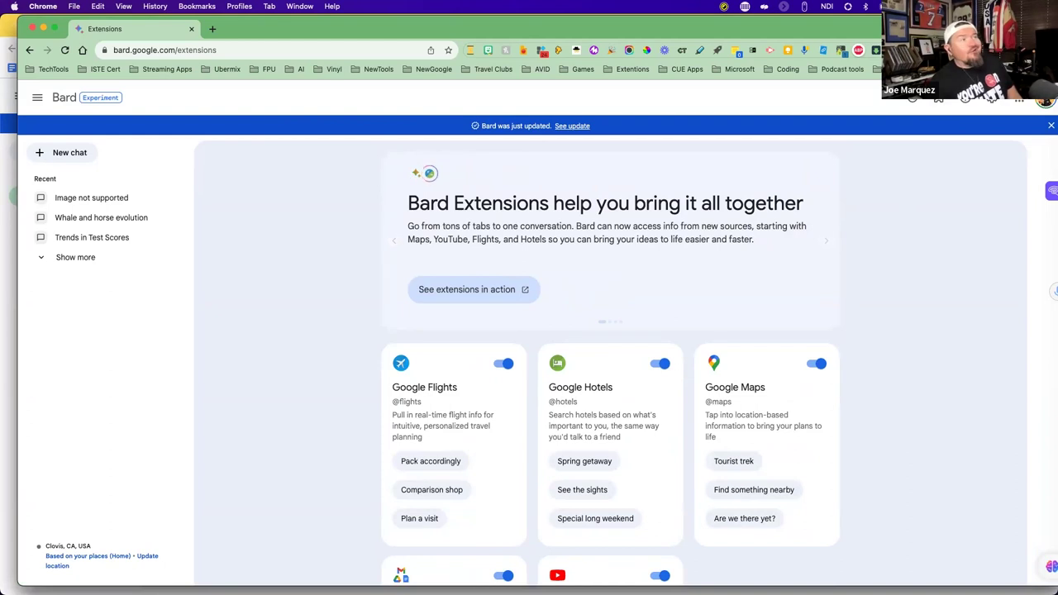
- Return to the browser window with the checked answer, open the recent "Whales vs. Dolphins" chat and view its comparison table
{"action": "key", "text": "ctrl+Right"}
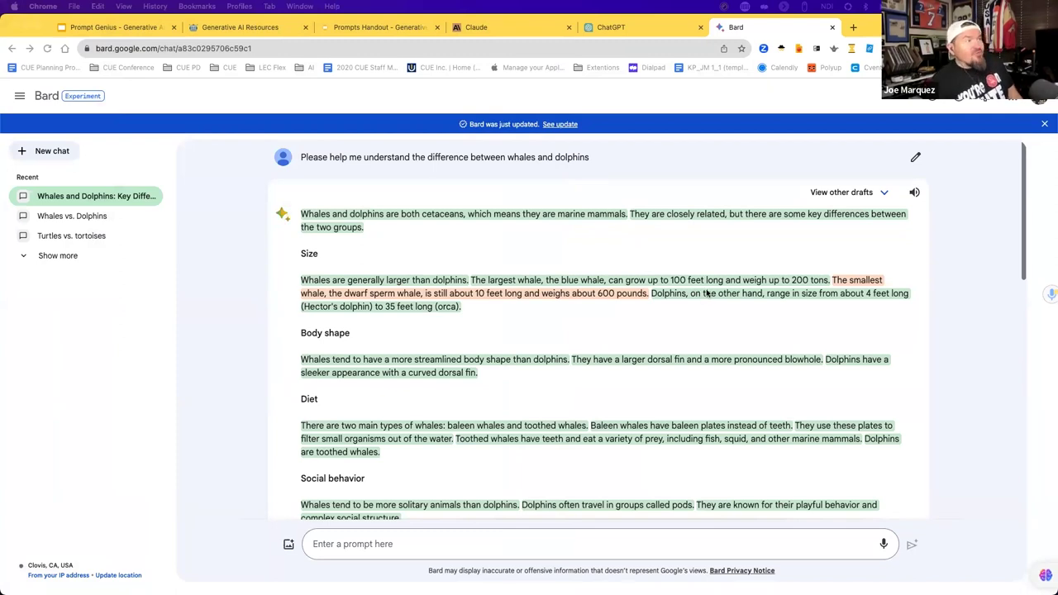
{"action": "scroll", "coordinate": [702, 293], "scroll_direction": "down", "scroll_amount": 3}
{"action": "scroll", "coordinate": [707, 293], "scroll_direction": "down", "scroll_amount": 10}
{"action": "scroll", "coordinate": [707, 293], "scroll_direction": "up", "scroll_amount": 15}
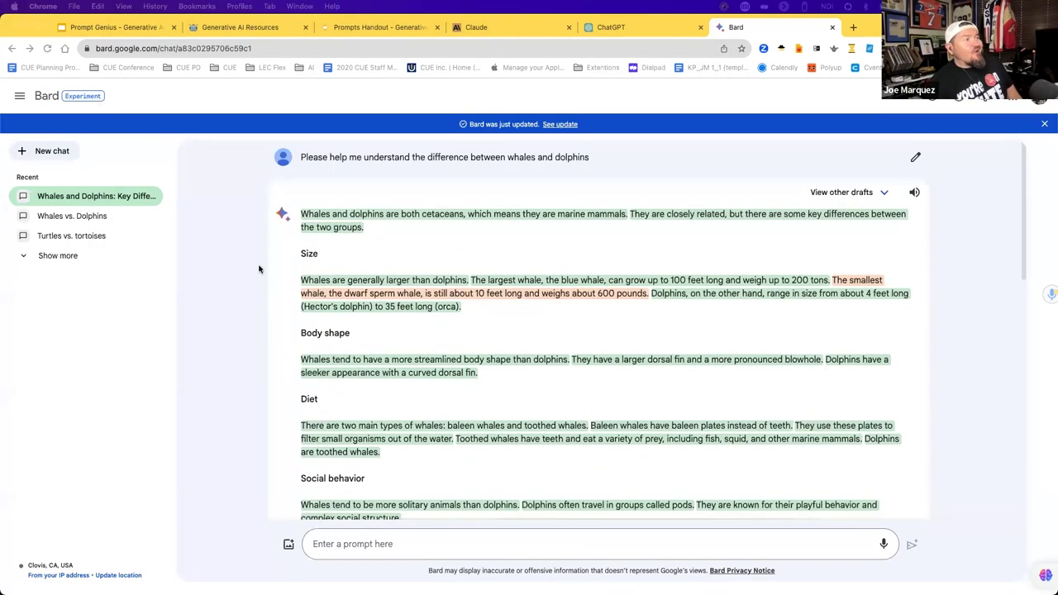
{"action": "left_click", "coordinate": [82, 216]}
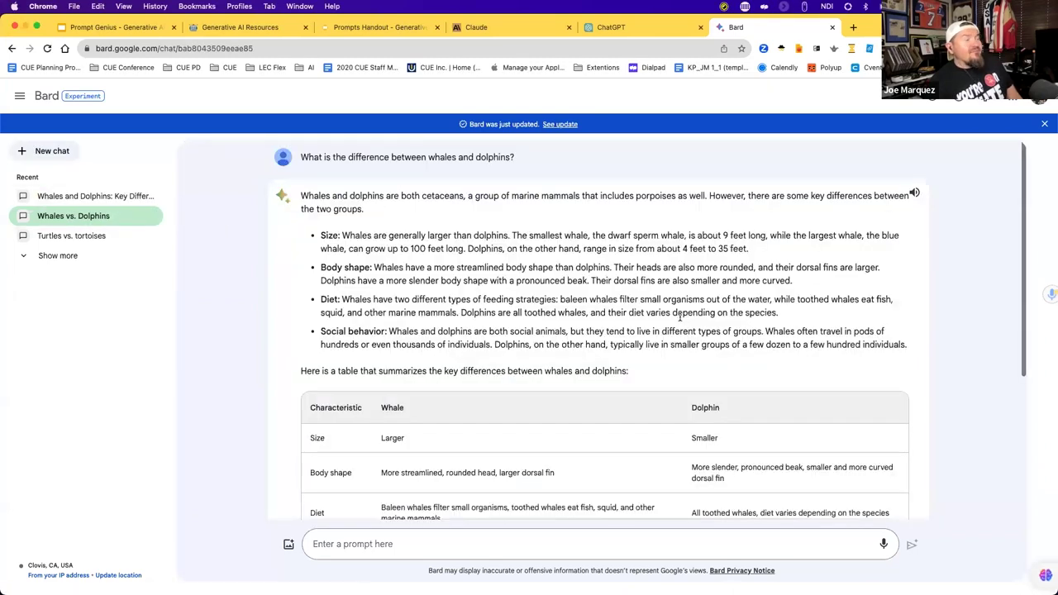
{"action": "scroll", "coordinate": [682, 334], "scroll_direction": "down", "scroll_amount": 3}
{"action": "scroll", "coordinate": [683, 334], "scroll_direction": "down", "scroll_amount": 3}
{"action": "scroll", "coordinate": [685, 338], "scroll_direction": "up", "scroll_amount": 2}
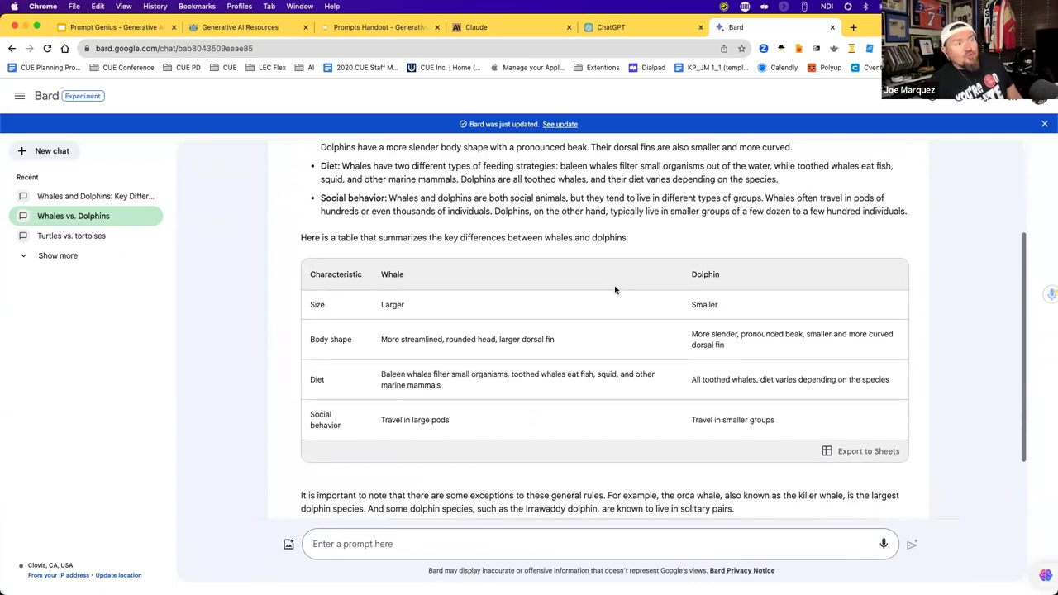
{"action": "scroll", "coordinate": [640, 319], "scroll_direction": "down", "scroll_amount": 1}
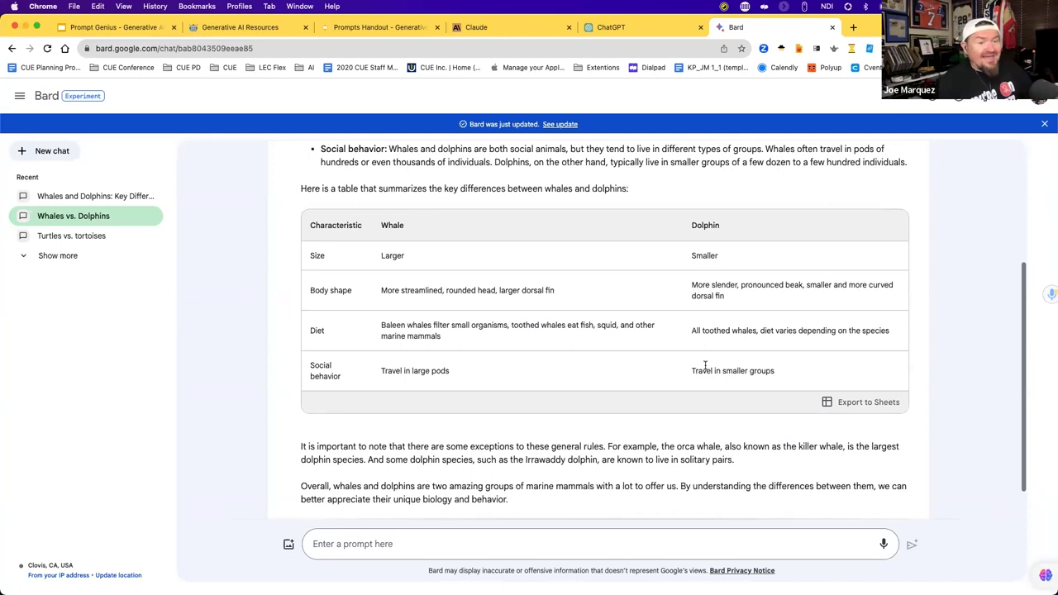
- Review the end of the whales and dolphins answer, and glance at the ChatGPT start page before returning to Bard
{"action": "scroll", "coordinate": [756, 371], "scroll_direction": "down", "scroll_amount": 1}
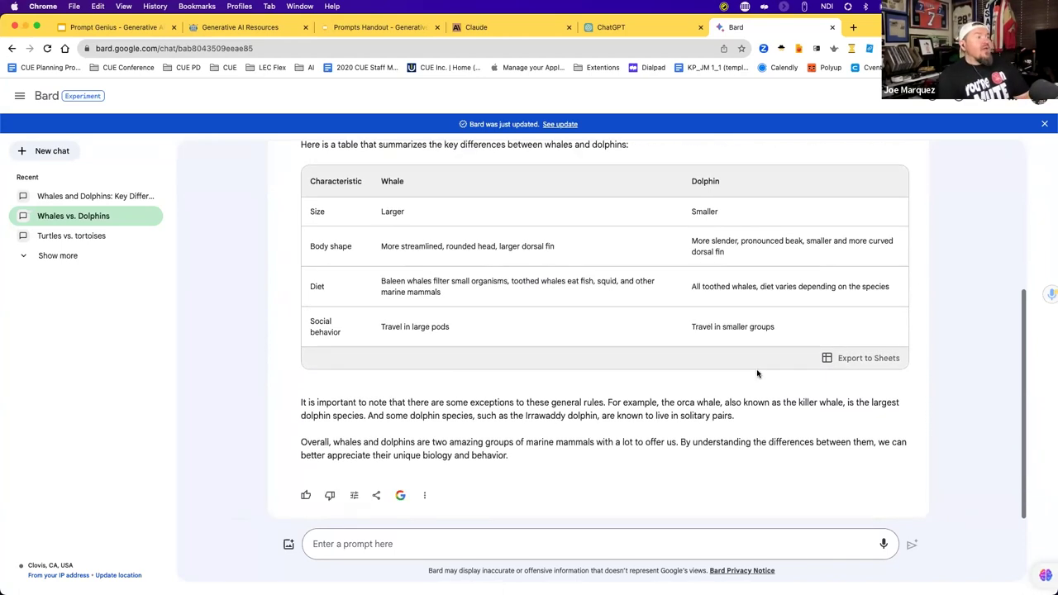
{"action": "scroll", "coordinate": [757, 373], "scroll_direction": "up", "scroll_amount": 5}
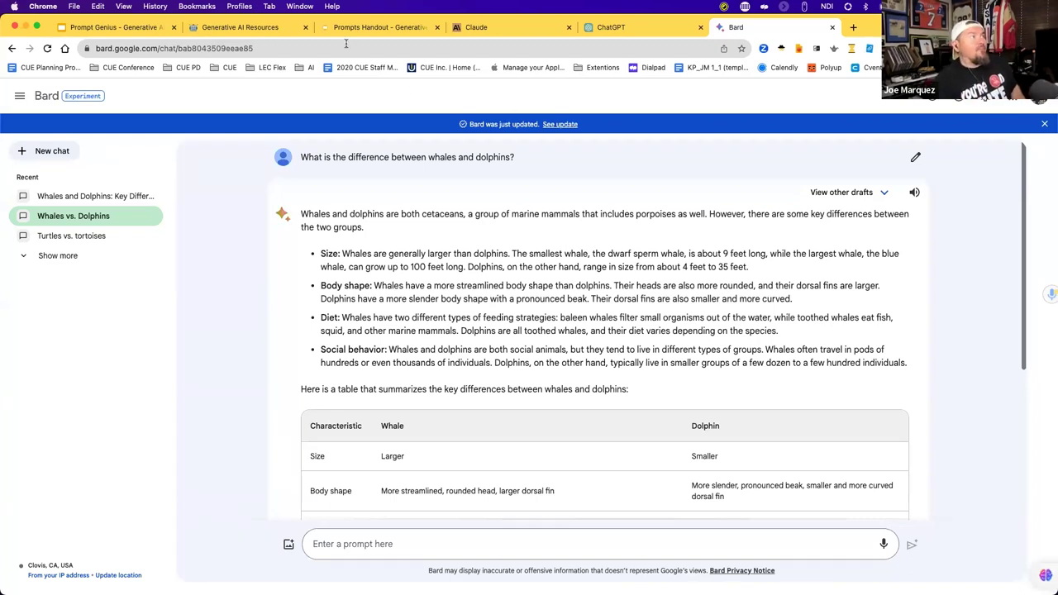
{"action": "left_click", "coordinate": [635, 28]}
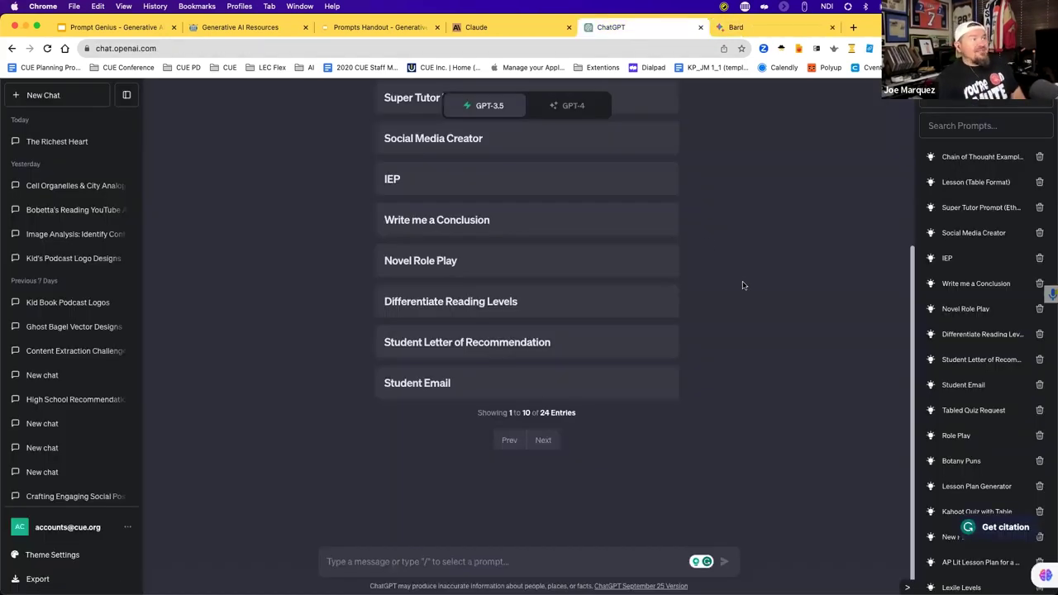
{"action": "scroll", "coordinate": [741, 284], "scroll_direction": "up", "scroll_amount": 3}
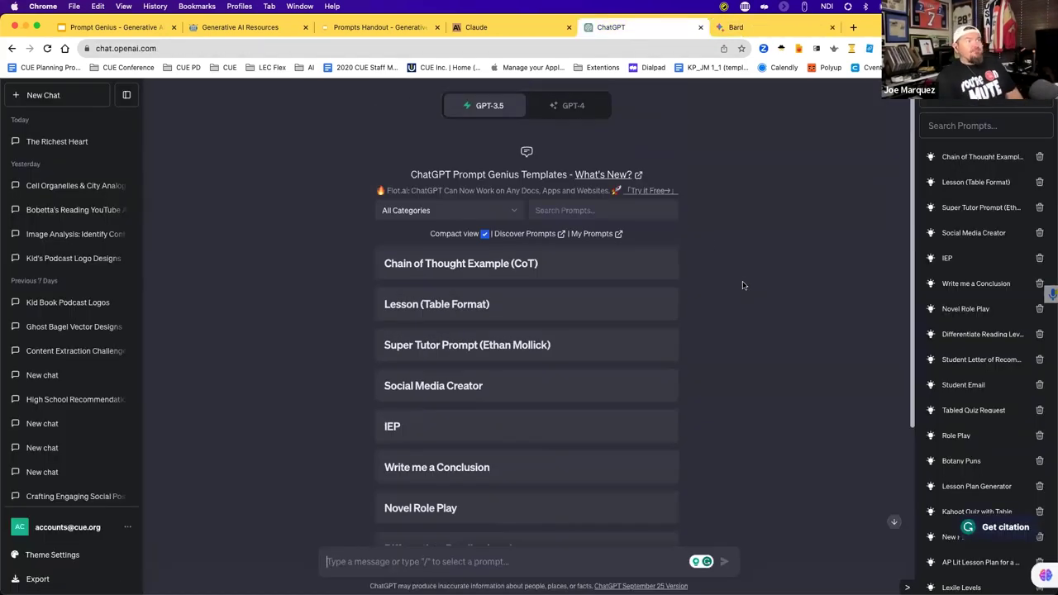
{"action": "left_click", "coordinate": [736, 28]}
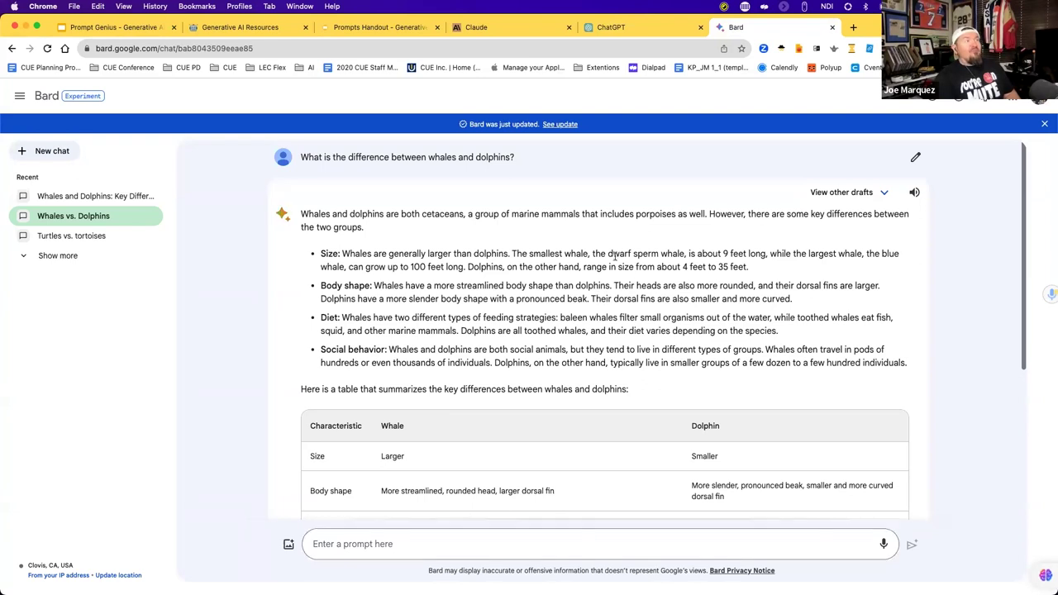
- Switch to ChatGPT and look through the list of Prompt Genius templates on its start page
{"action": "left_click", "coordinate": [635, 27]}
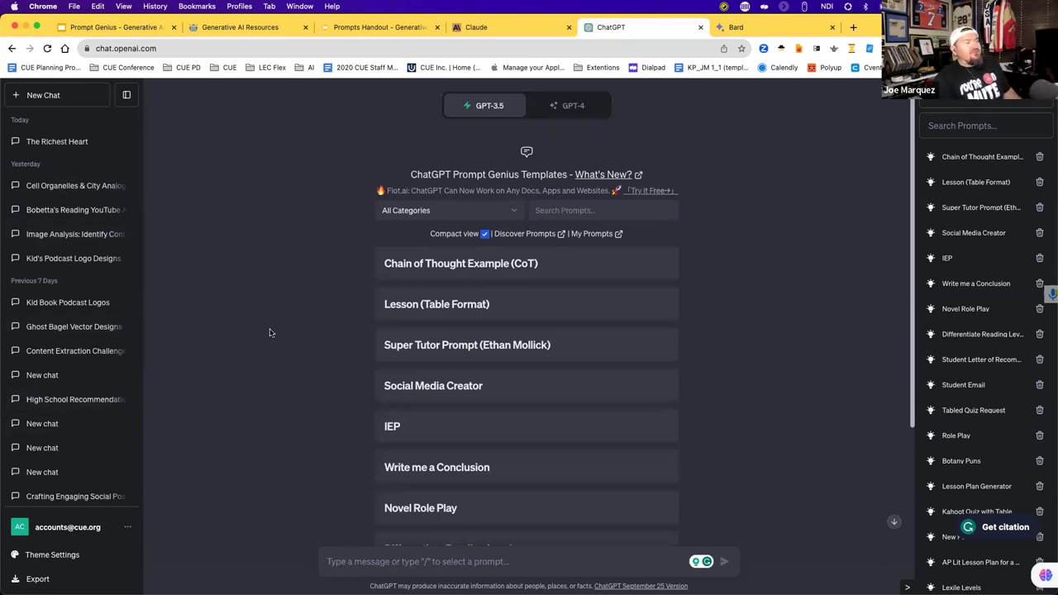
{"action": "left_click", "coordinate": [511, 562]}
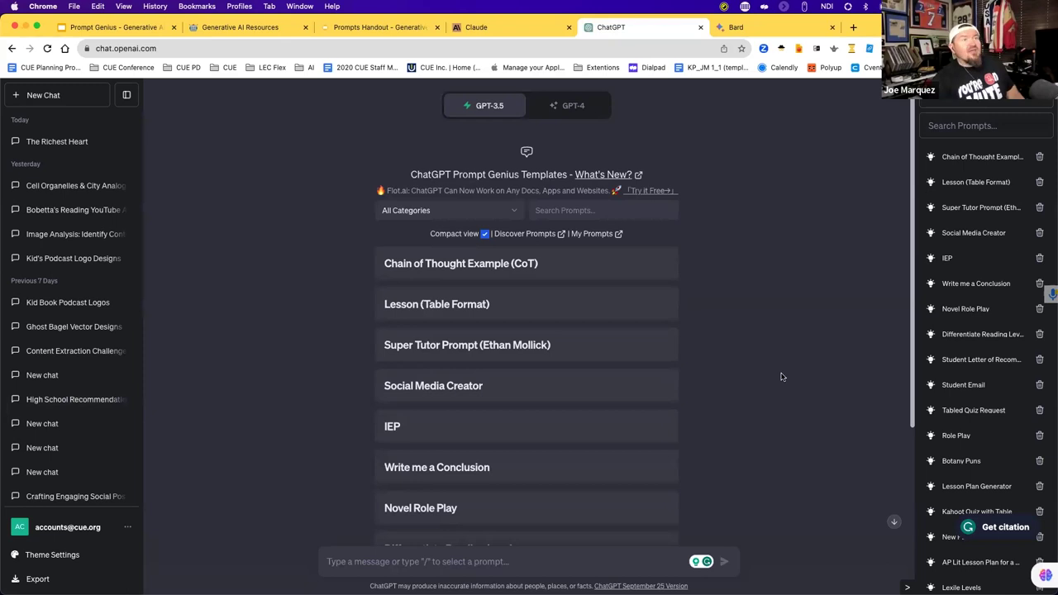
{"action": "scroll", "coordinate": [810, 343], "scroll_direction": "down", "scroll_amount": 2}
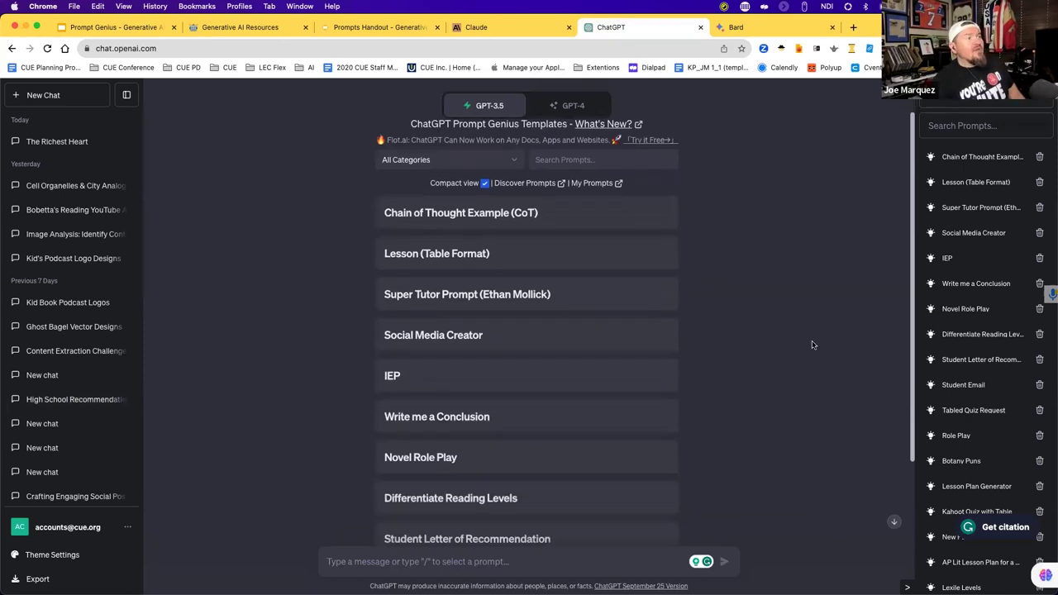
{"action": "scroll", "coordinate": [812, 345], "scroll_direction": "down", "scroll_amount": 1}
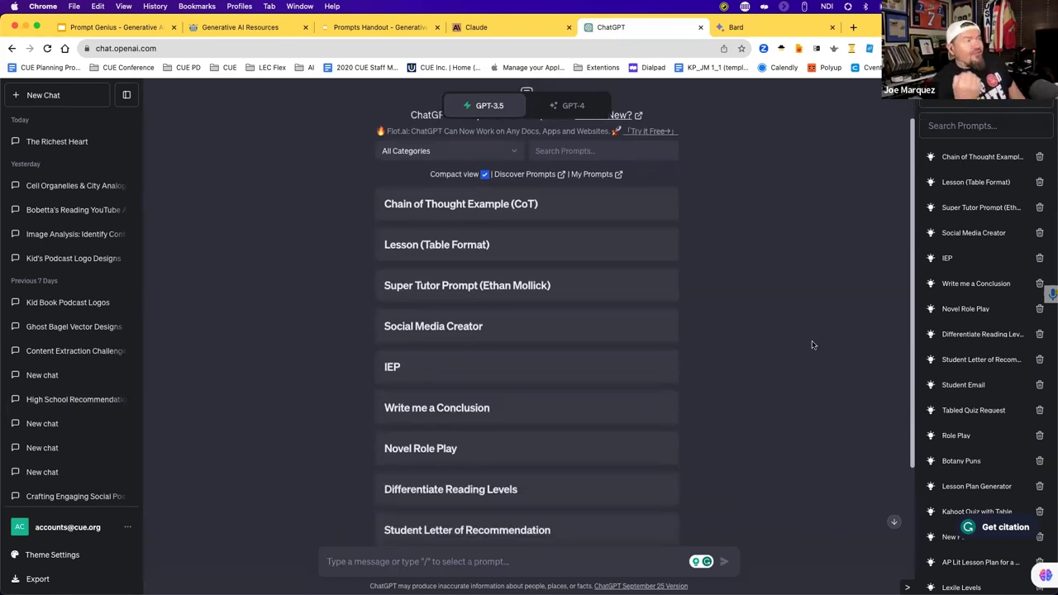
{"action": "scroll", "coordinate": [813, 345], "scroll_direction": "down", "scroll_amount": 3}
{"action": "scroll", "coordinate": [813, 347], "scroll_direction": "up", "scroll_amount": 5}
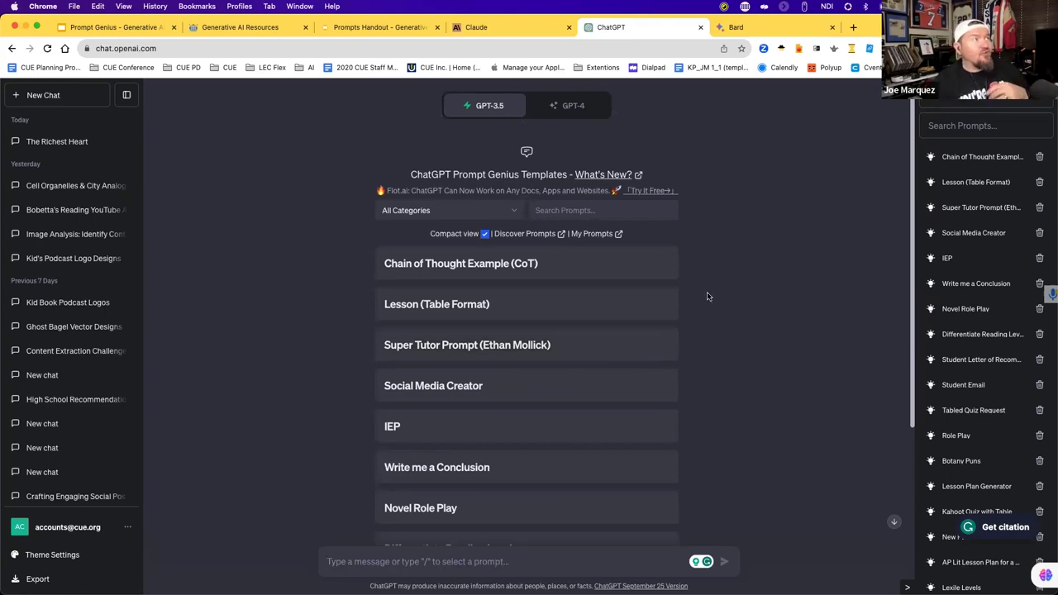
- Open the Generative AI Resources Padlet and browse the resources in its Generative Websites column
{"action": "left_click", "coordinate": [245, 30]}
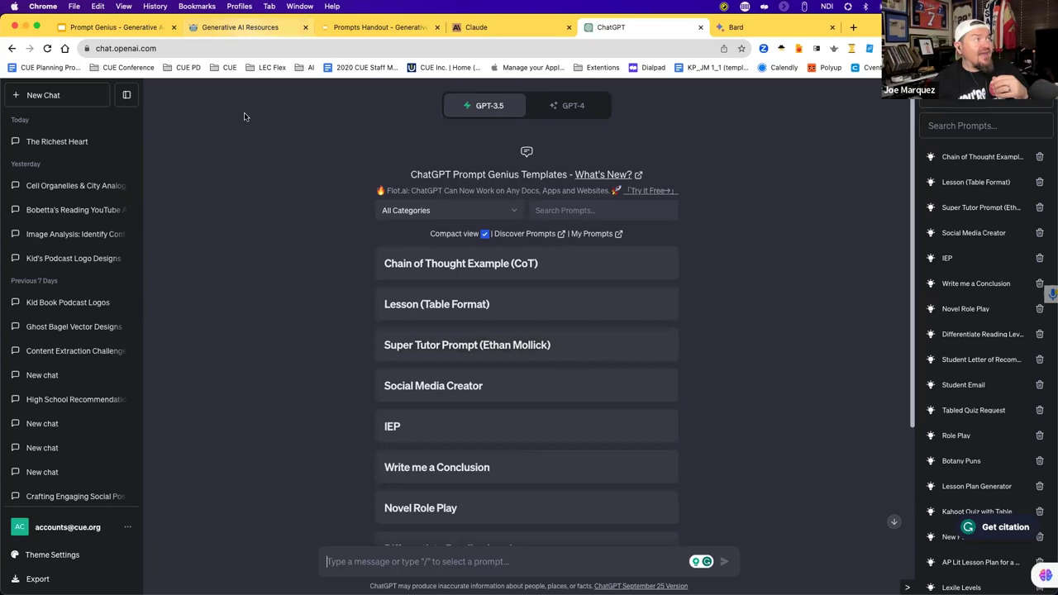
{"action": "scroll", "coordinate": [289, 295], "scroll_direction": "down", "scroll_amount": 10}
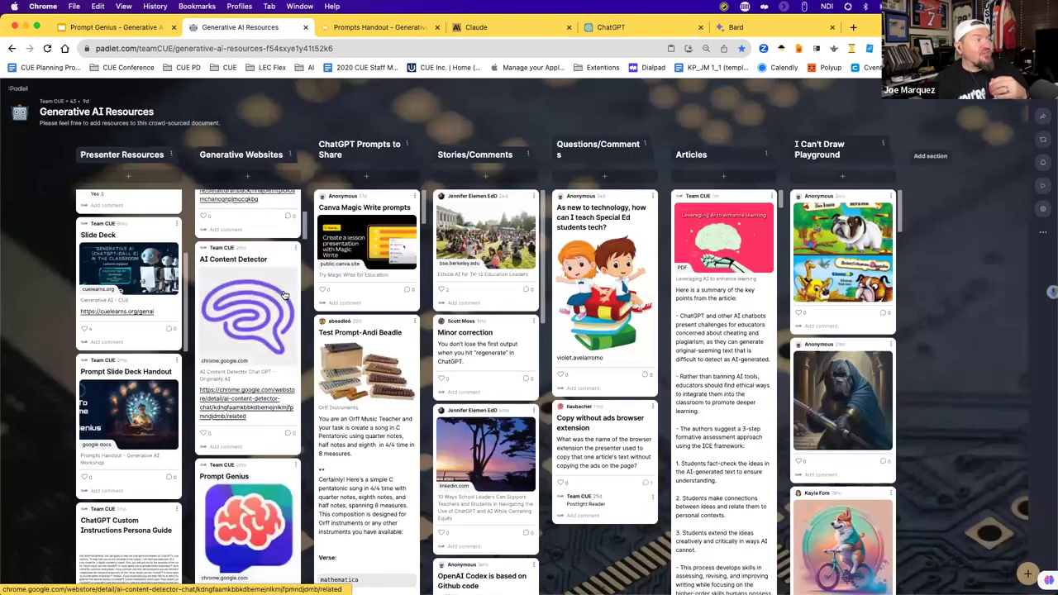
{"action": "scroll", "coordinate": [284, 295], "scroll_direction": "down", "scroll_amount": 10}
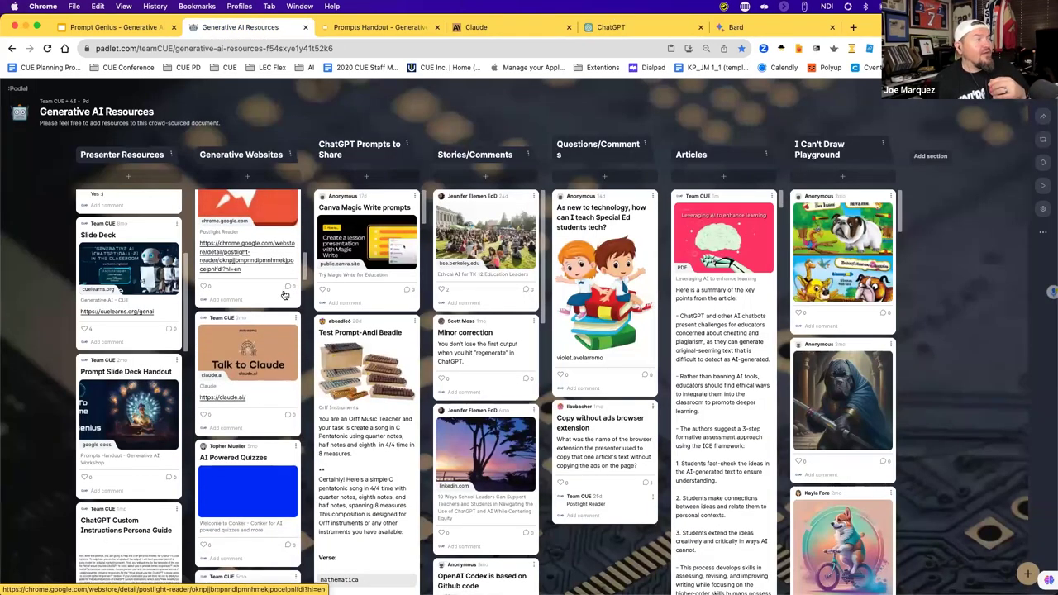
{"action": "scroll", "coordinate": [281, 298], "scroll_direction": "down", "scroll_amount": 10}
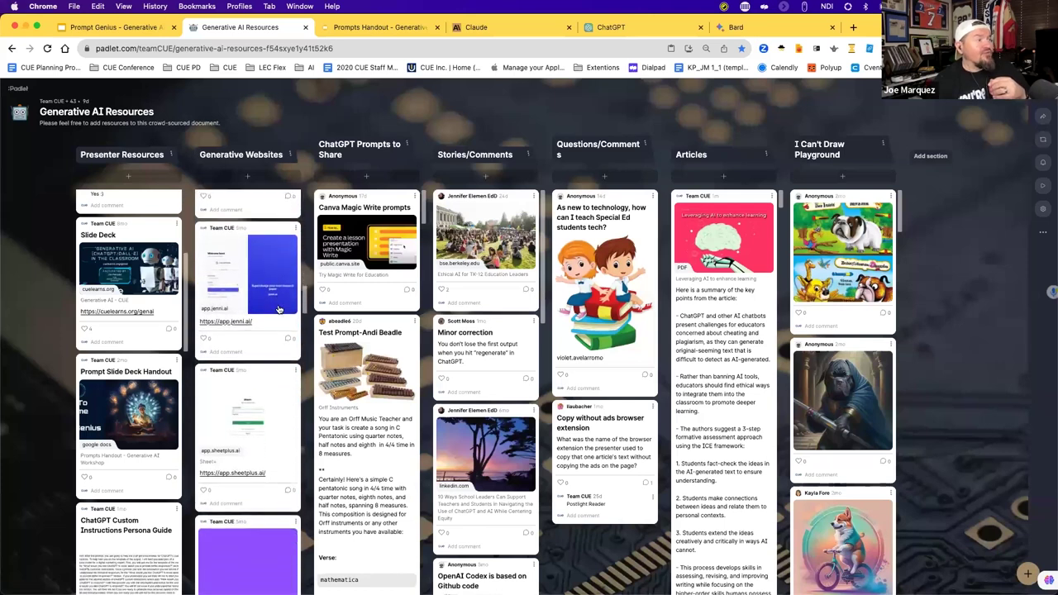
{"action": "scroll", "coordinate": [268, 307], "scroll_direction": "up", "scroll_amount": 10}
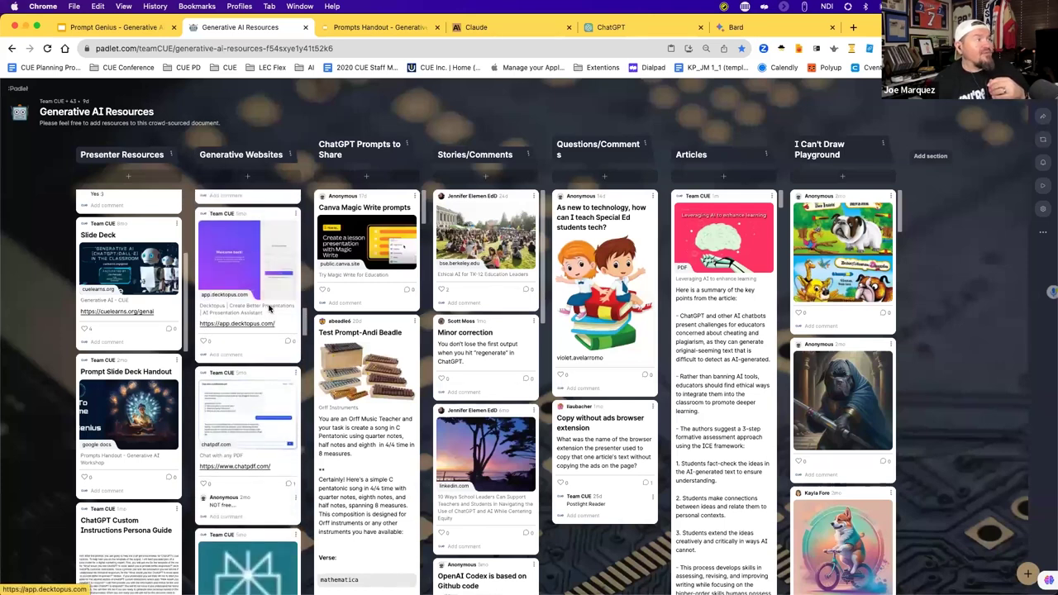
{"action": "scroll", "coordinate": [268, 308], "scroll_direction": "up", "scroll_amount": 5}
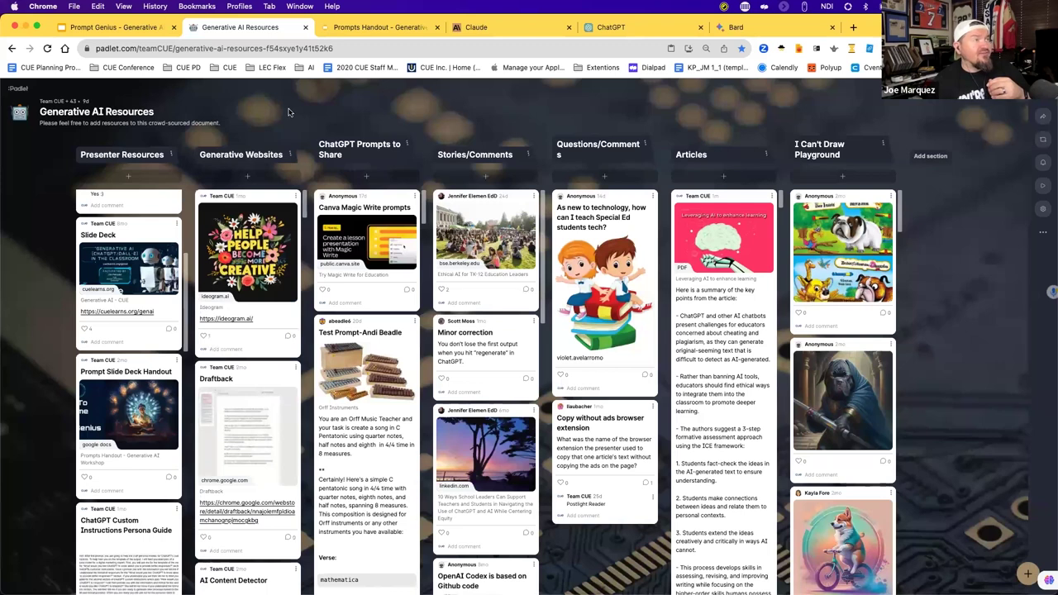
- View the slide listing BARD, ChatGPT and Claude, and bring up the list of past chats in Claude
{"action": "left_click", "coordinate": [144, 29]}
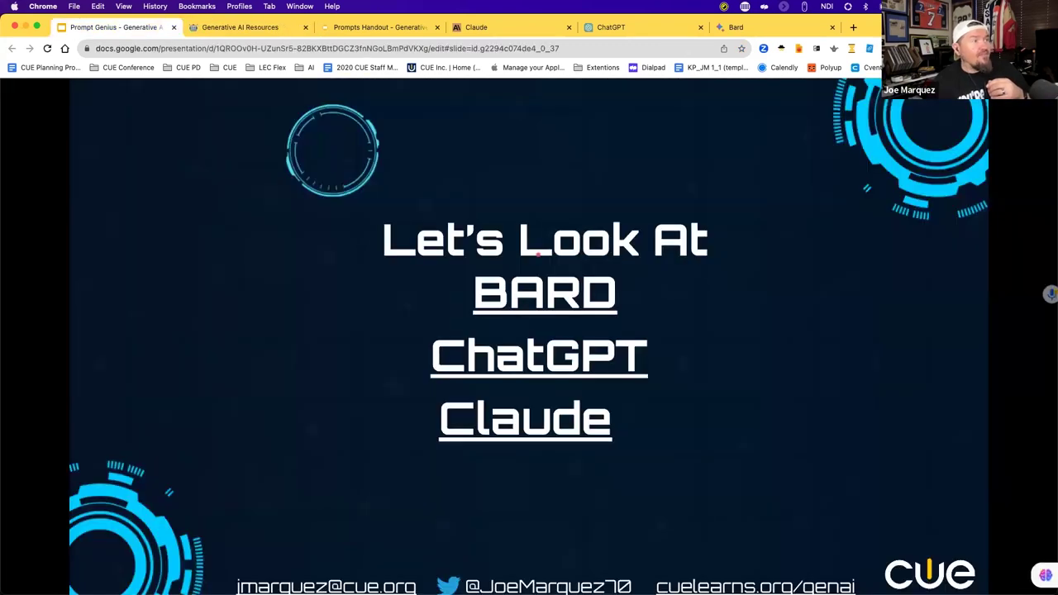
{"action": "left_click", "coordinate": [628, 27]}
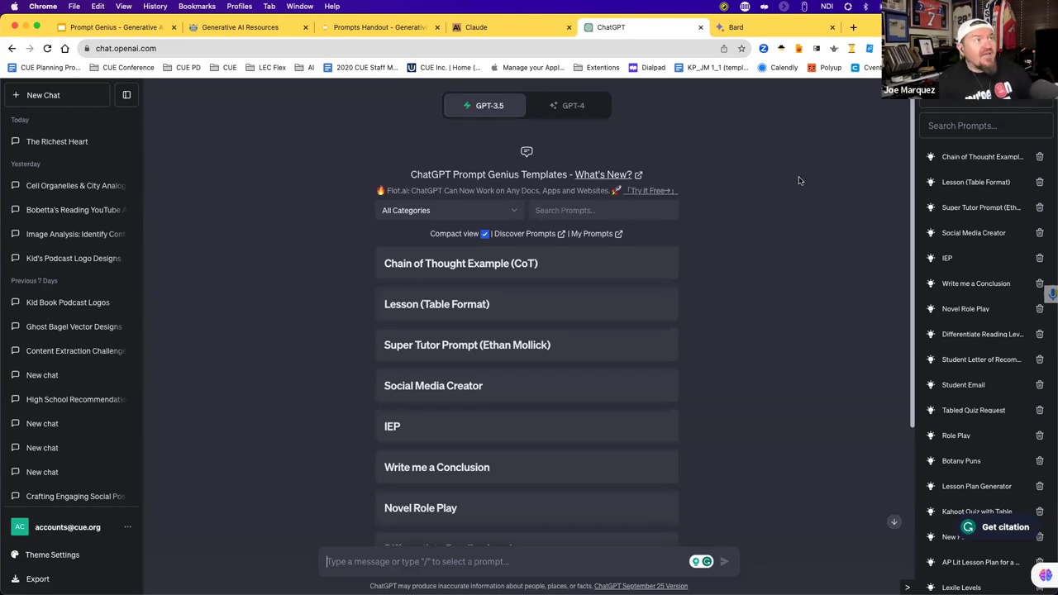
{"action": "left_click", "coordinate": [505, 32]}
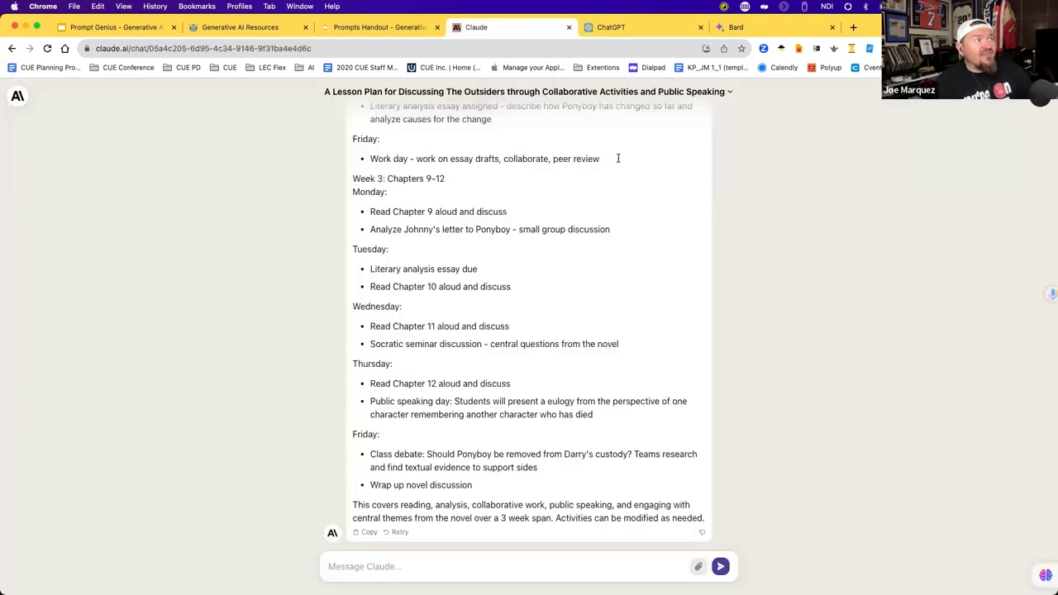
{"action": "scroll", "coordinate": [345, 170], "scroll_direction": "up", "scroll_amount": 15}
{"action": "left_click", "coordinate": [17, 97]}
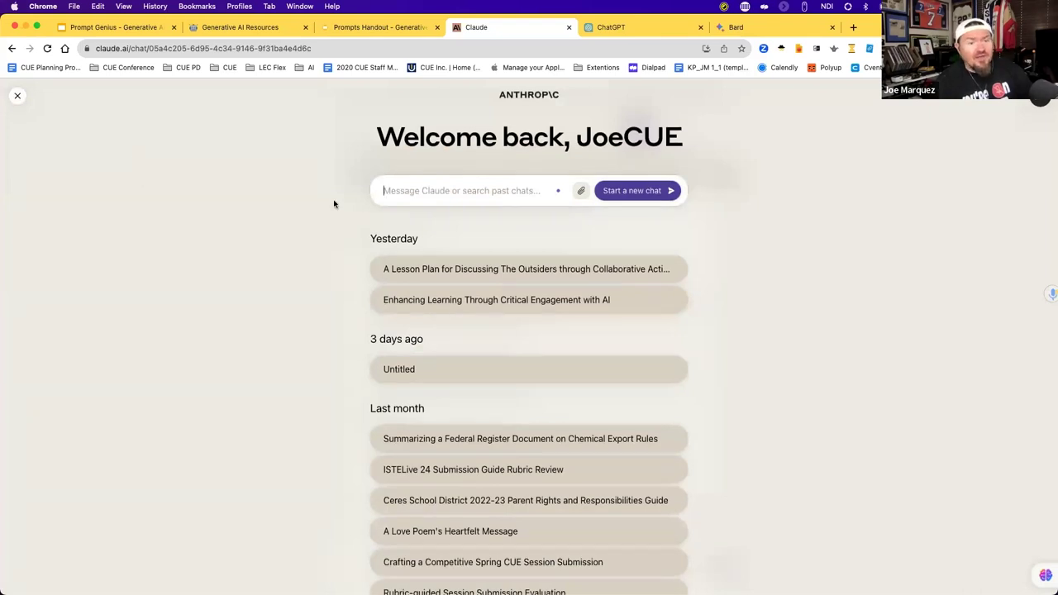
- Flip through the open ChatGPT, Claude and Bard pages to compare the three chatbots
{"action": "left_click", "coordinate": [658, 36]}
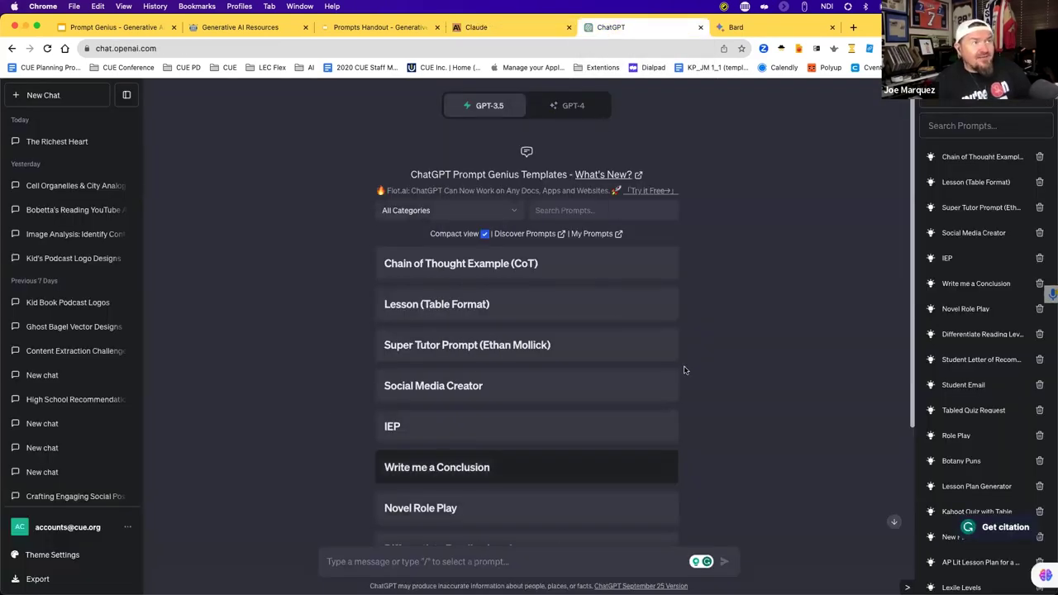
{"action": "left_click", "coordinate": [479, 28]}
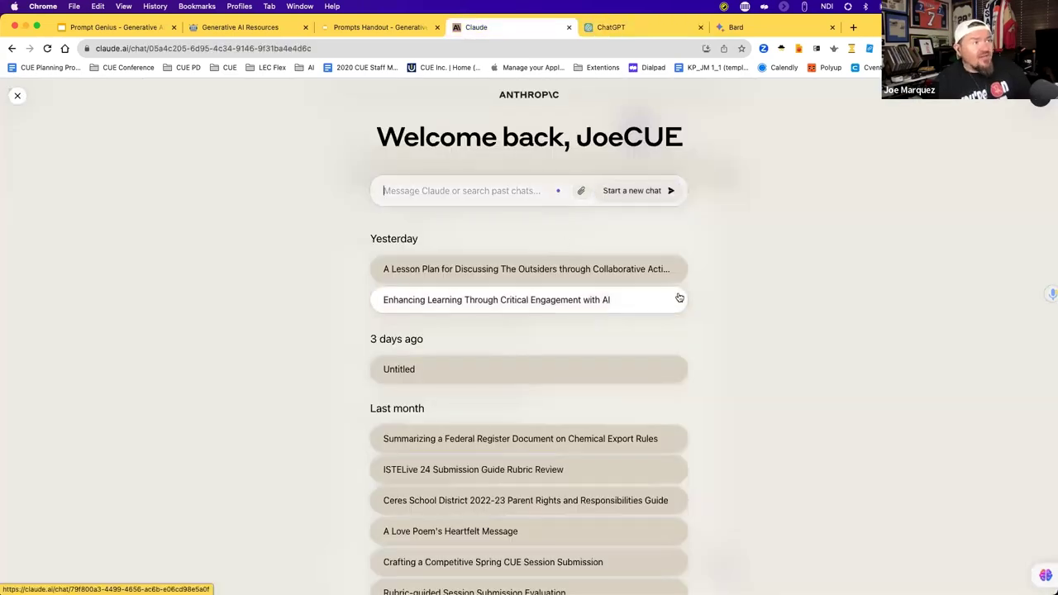
{"action": "left_click", "coordinate": [748, 26]}
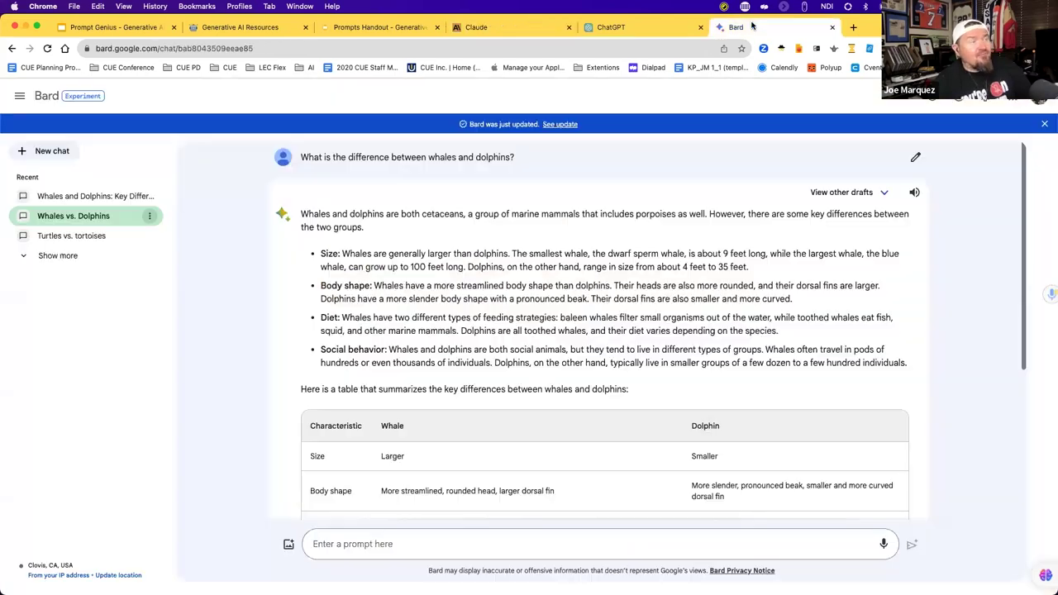
- Switch to ChatGPT, review the GPT-4 modes and select Browse with Bing
{"action": "left_click", "coordinate": [641, 33]}
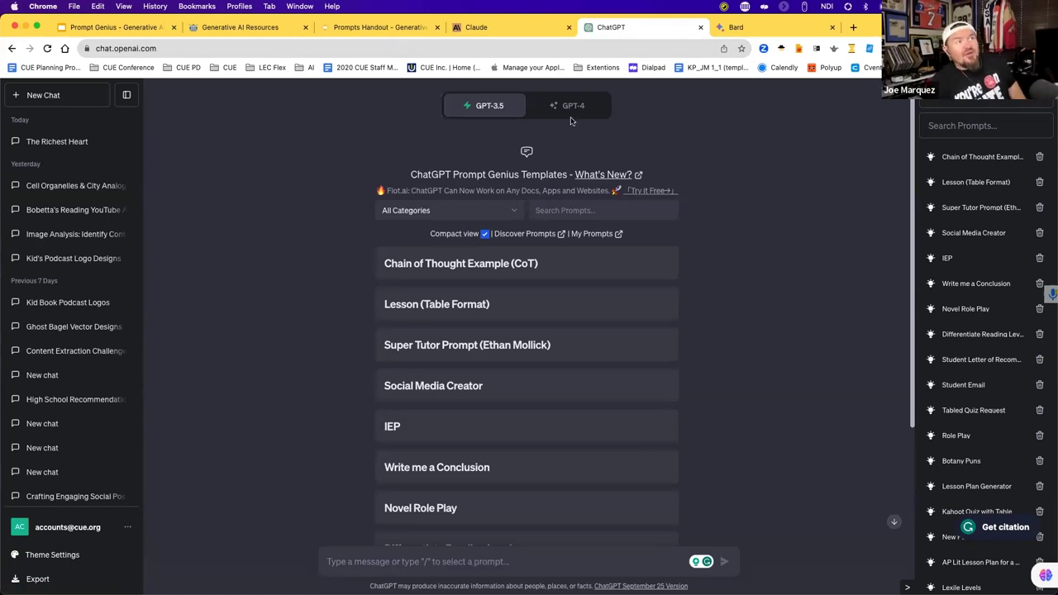
{"action": "mouse_move", "coordinate": [566, 110]}
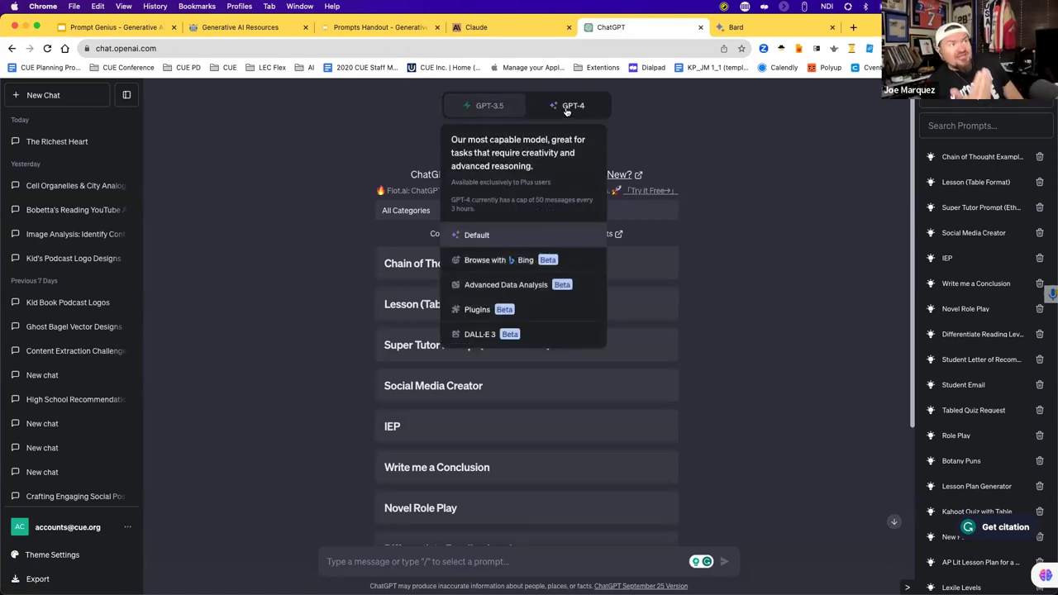
{"action": "left_click", "coordinate": [500, 261]}
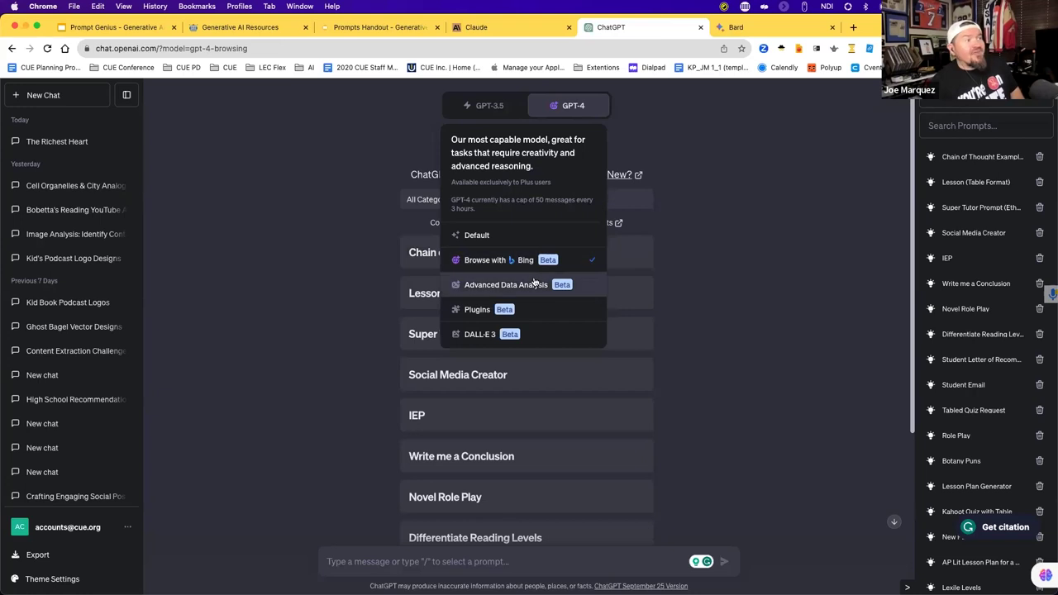
- Set GPT-4 to Advanced Data Analysis, and view its file upload dialog without choosing a file
{"action": "left_click", "coordinate": [533, 284]}
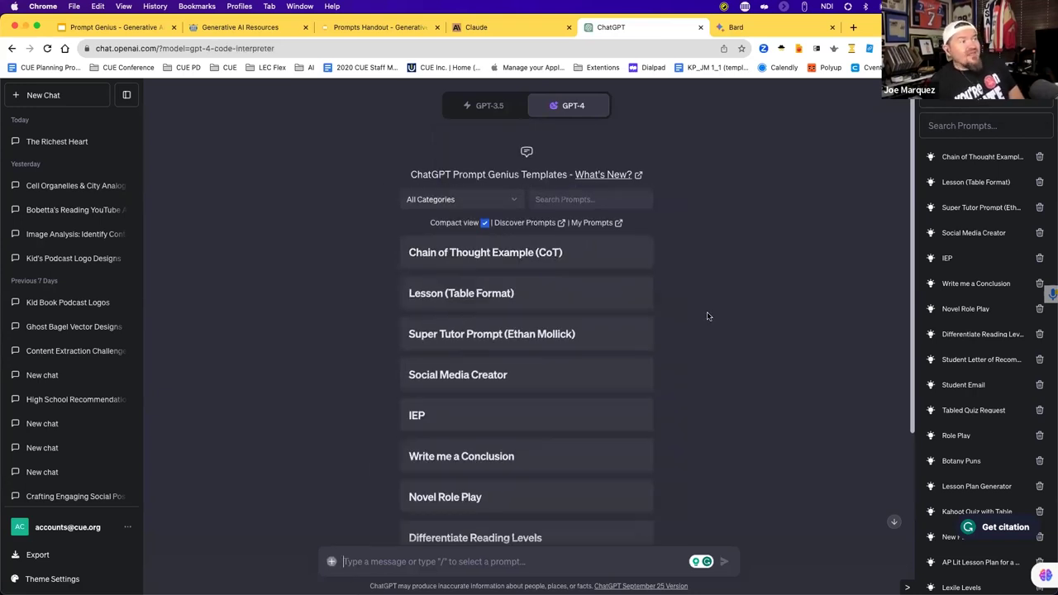
{"action": "left_click", "coordinate": [331, 563]}
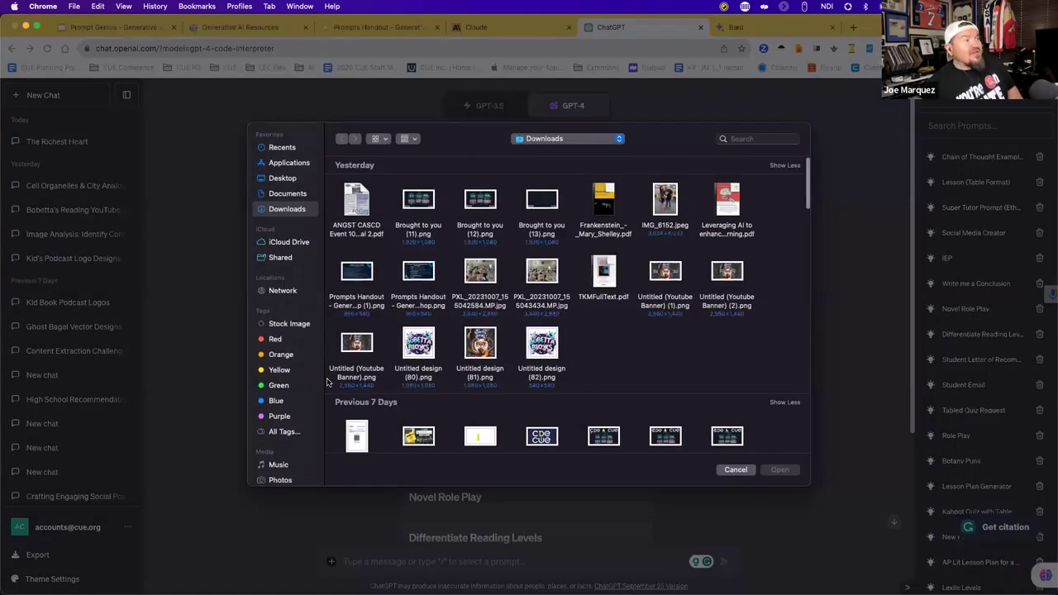
{"action": "left_click", "coordinate": [736, 471]}
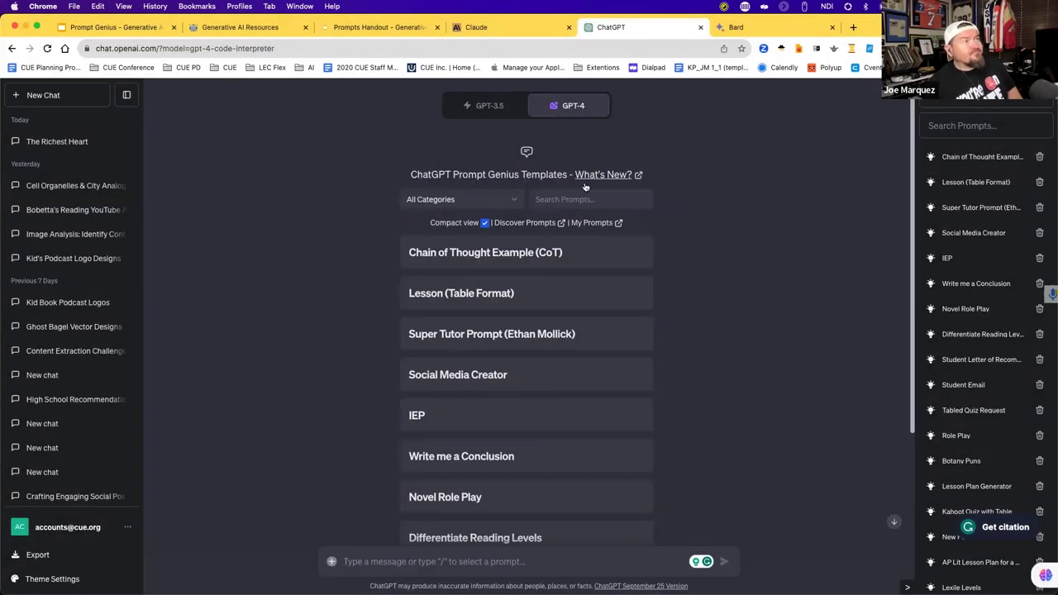
- Set GPT-4 to Plugins and review the list of installed plugins down to Wolfram and the Plugin store entry
{"action": "mouse_move", "coordinate": [563, 107]}
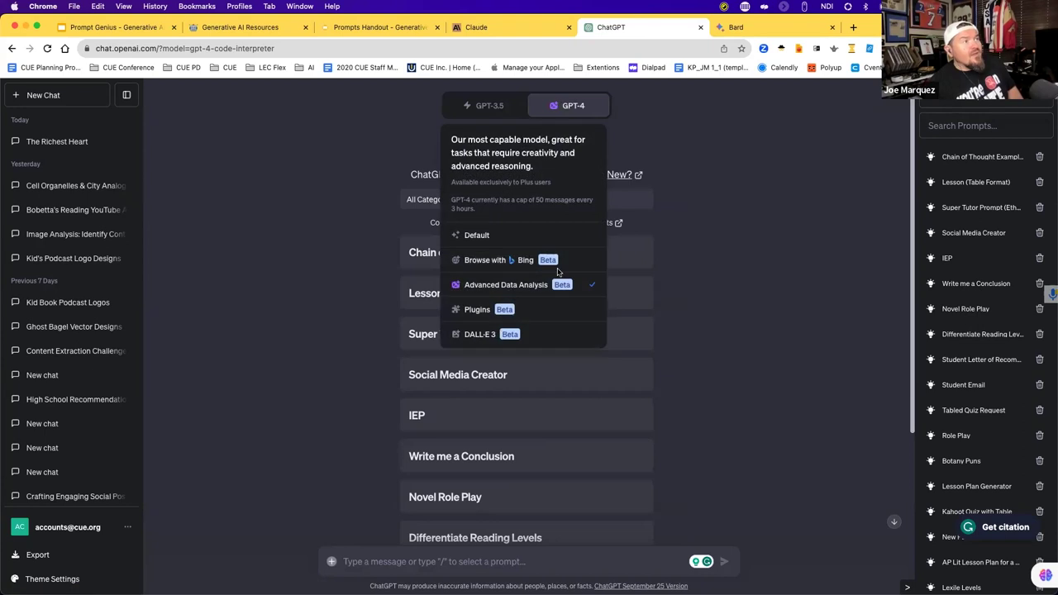
{"action": "left_click", "coordinate": [536, 310]}
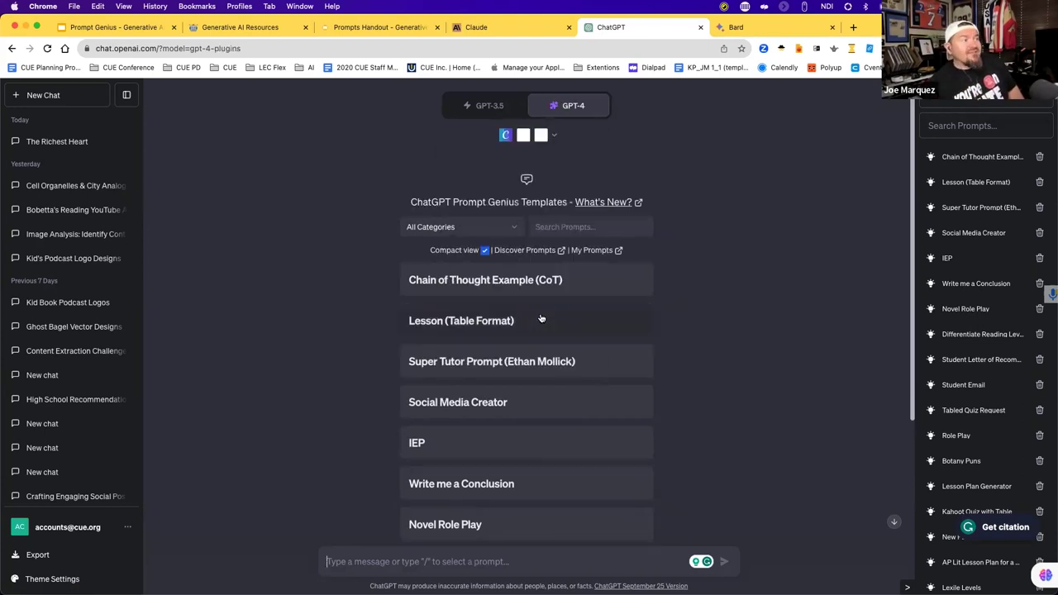
{"action": "left_click", "coordinate": [557, 137]}
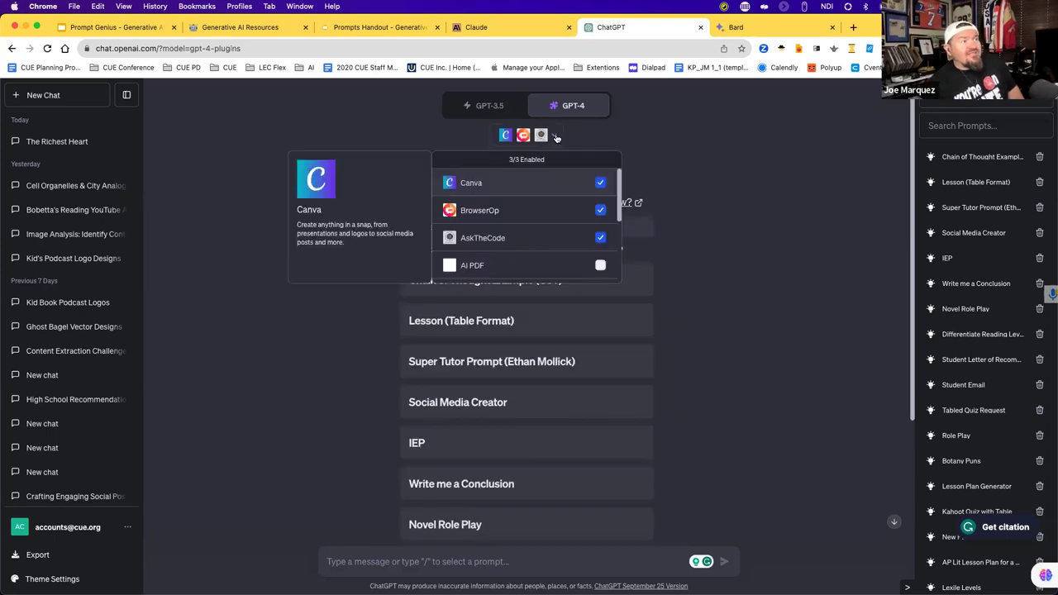
{"action": "scroll", "coordinate": [571, 248], "scroll_direction": "down", "scroll_amount": 3}
{"action": "scroll", "coordinate": [571, 248], "scroll_direction": "down", "scroll_amount": 2}
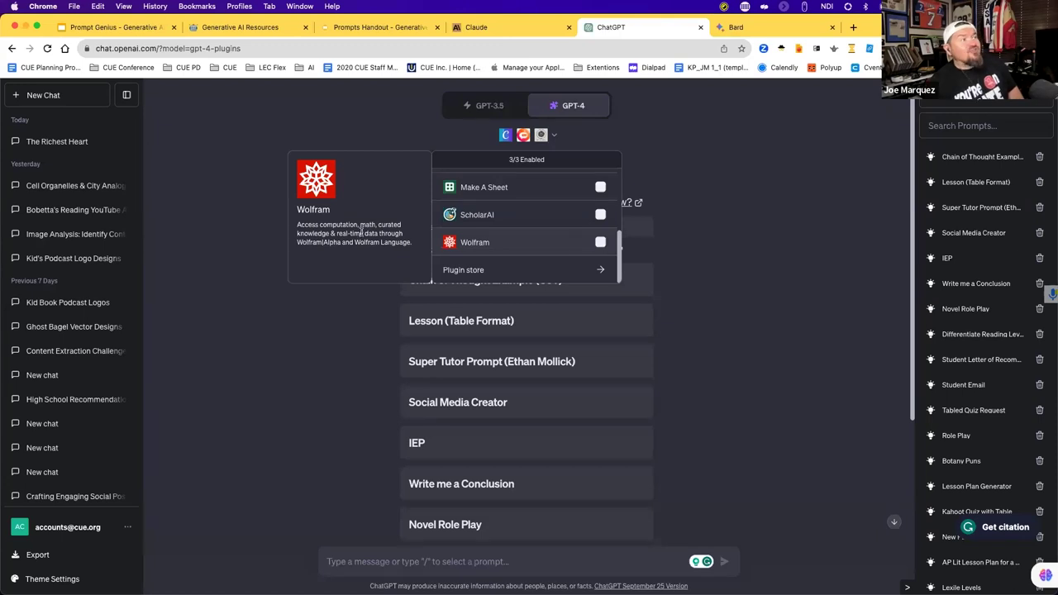
{"action": "left_click", "coordinate": [726, 172]}
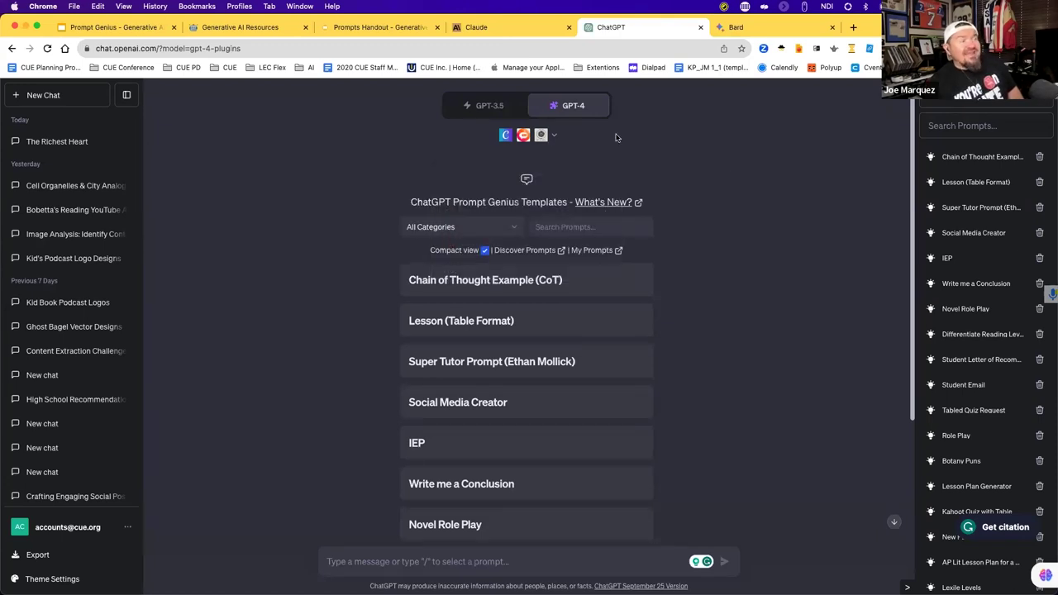
- Set GPT-4 to DALL·E 3 and look over its new chat page
{"action": "mouse_move", "coordinate": [571, 108]}
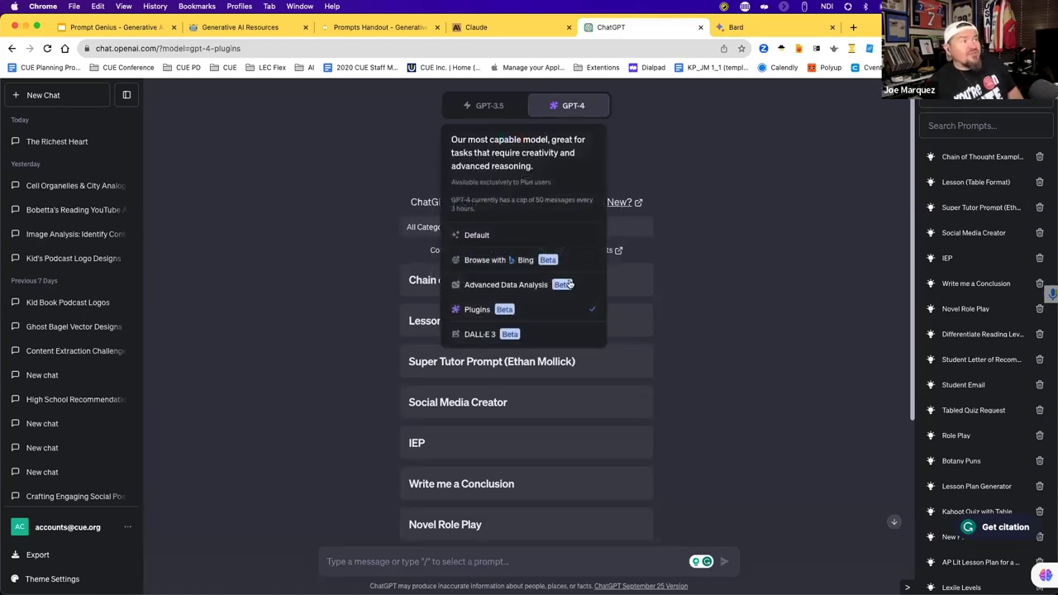
{"action": "left_click", "coordinate": [569, 338]}
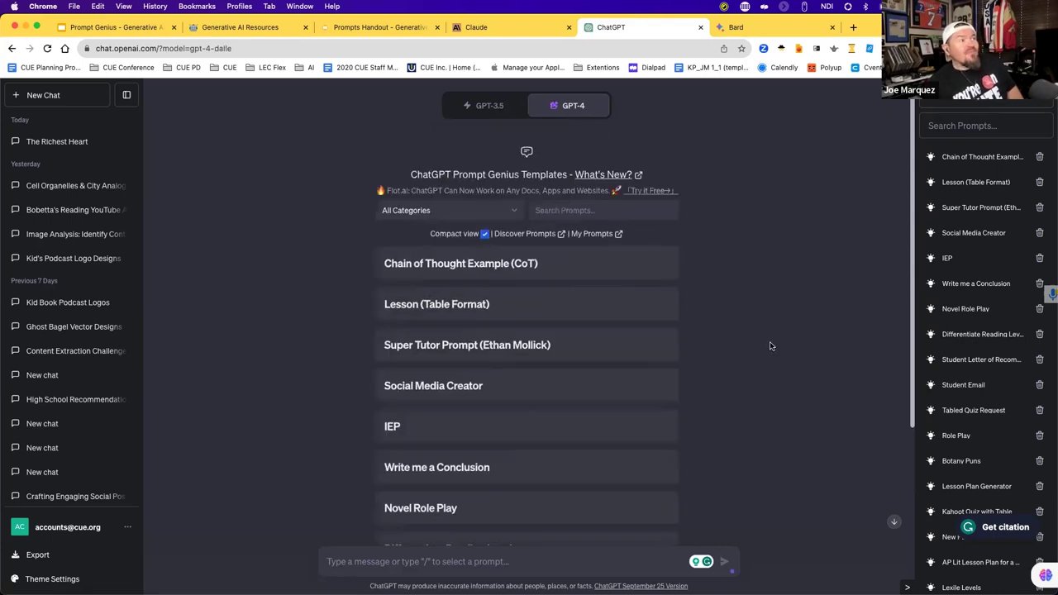
{"action": "scroll", "coordinate": [773, 347], "scroll_direction": "down", "scroll_amount": 3}
{"action": "scroll", "coordinate": [774, 349], "scroll_direction": "down", "scroll_amount": 3}
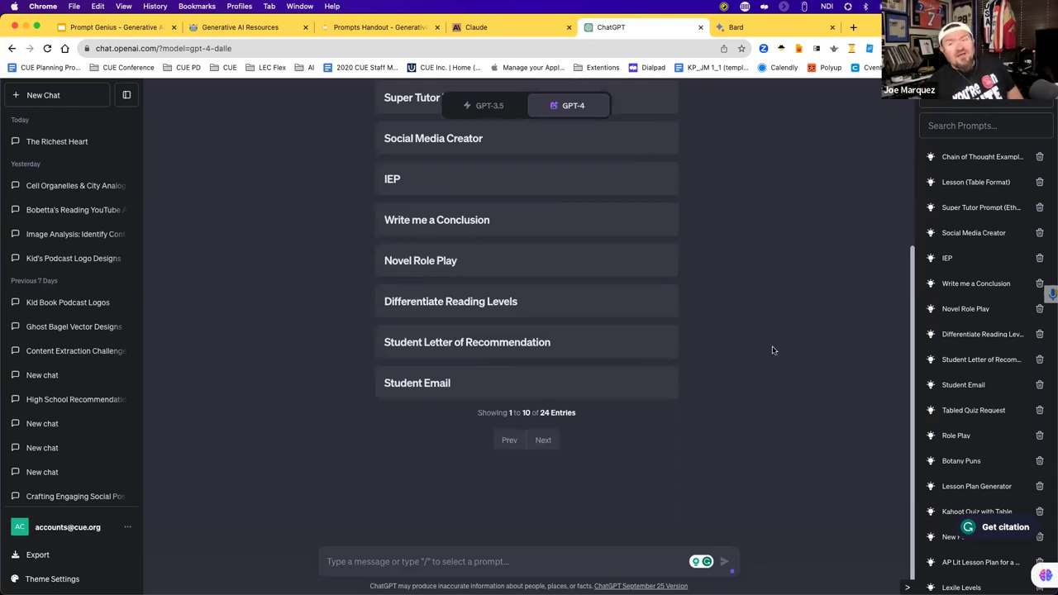
- Open the Kid's Podcast Logo Designs chat and review its prompts and generated Bobetta Books logos from the beginning
{"action": "left_click", "coordinate": [51, 260]}
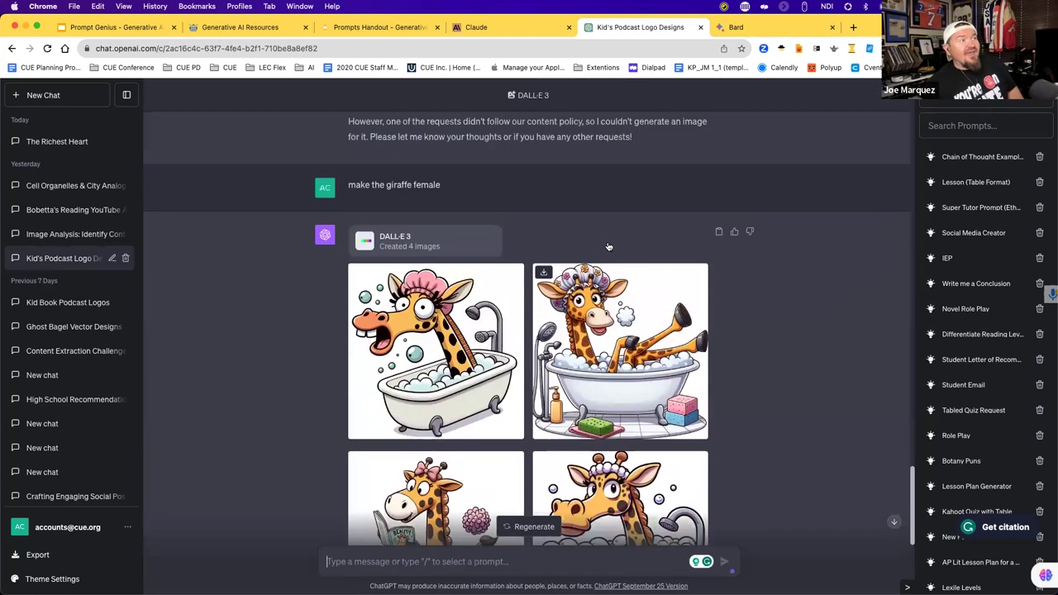
{"action": "scroll", "coordinate": [609, 246], "scroll_direction": "up", "scroll_amount": 20}
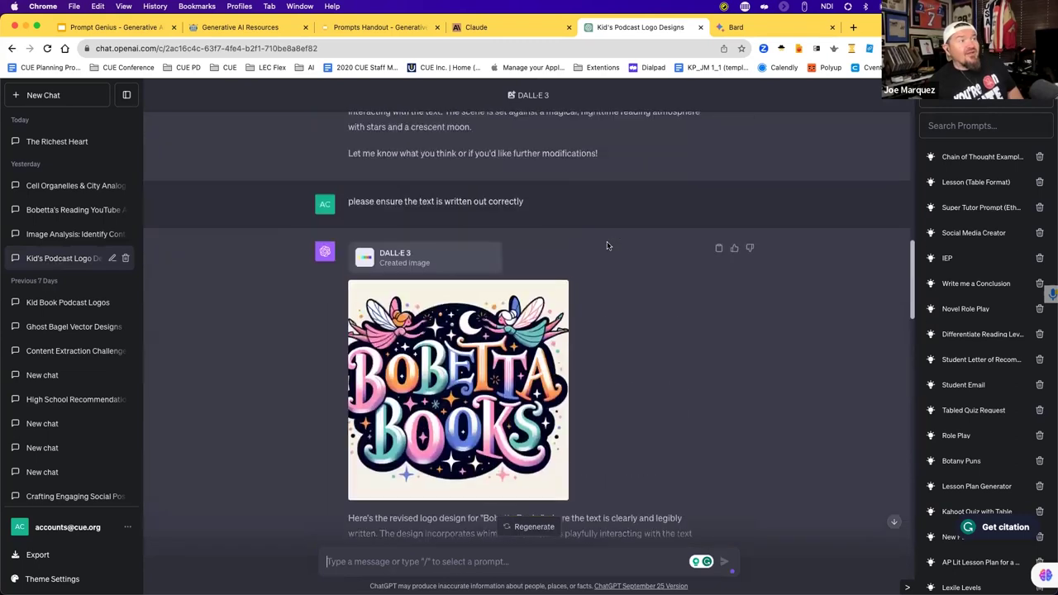
{"action": "scroll", "coordinate": [606, 246], "scroll_direction": "up", "scroll_amount": 15}
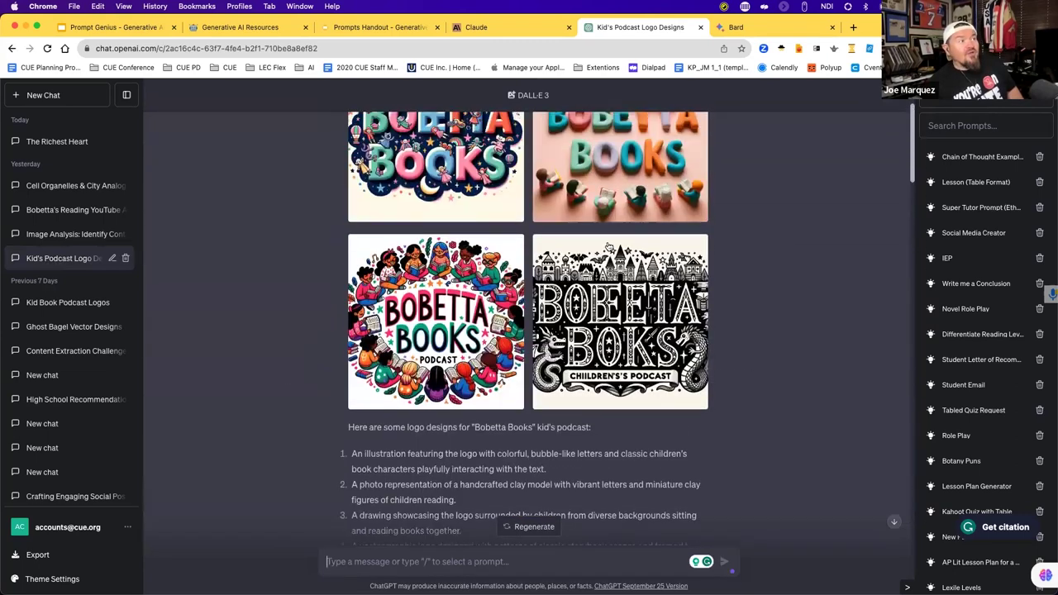
{"action": "scroll", "coordinate": [609, 246], "scroll_direction": "up", "scroll_amount": 3}
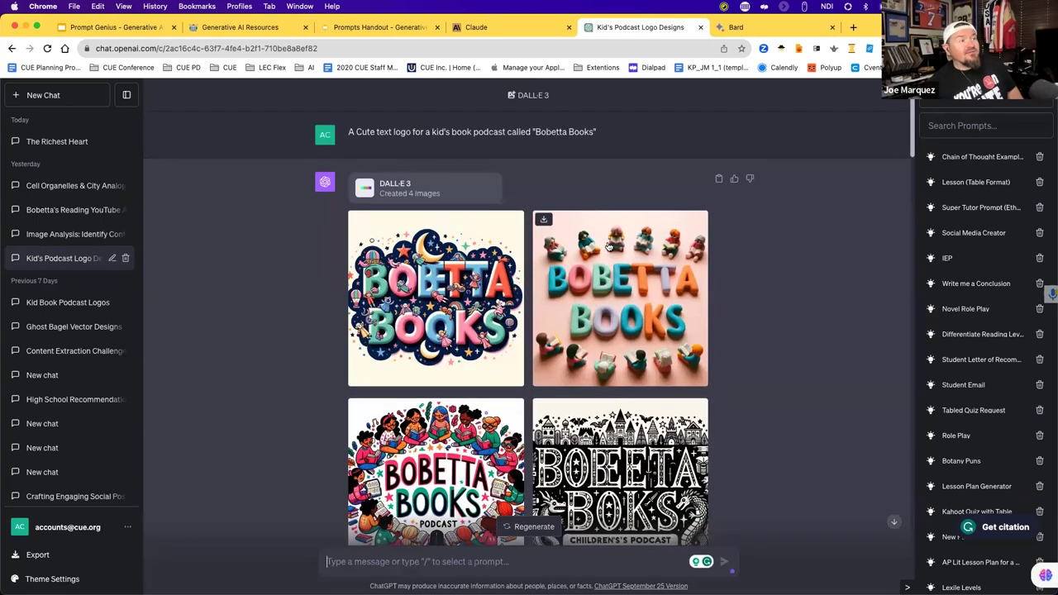
{"action": "scroll", "coordinate": [609, 247], "scroll_direction": "down", "scroll_amount": 10}
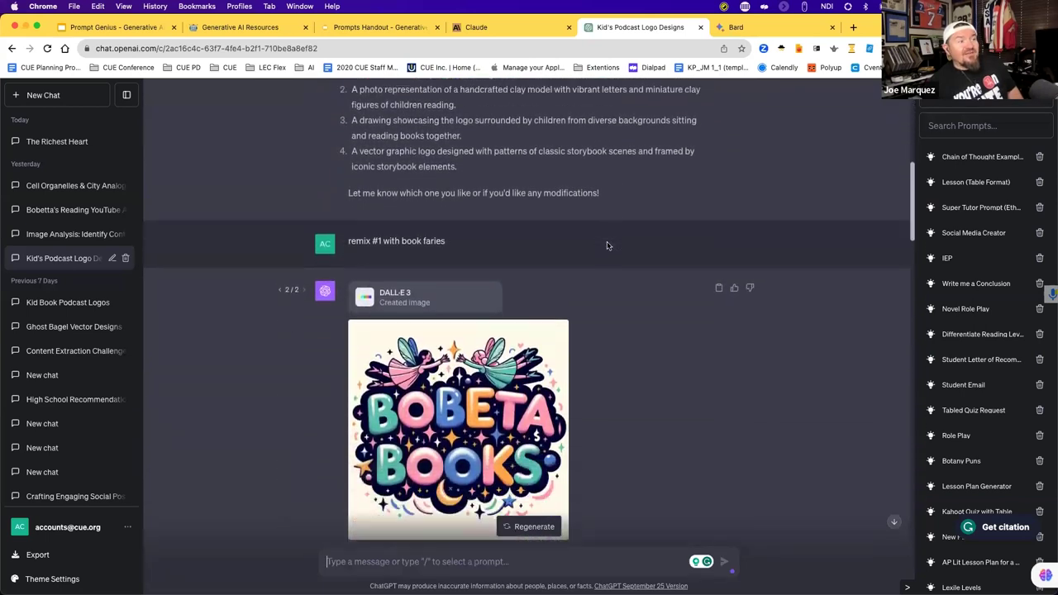
{"action": "scroll", "coordinate": [607, 245], "scroll_direction": "down", "scroll_amount": 8}
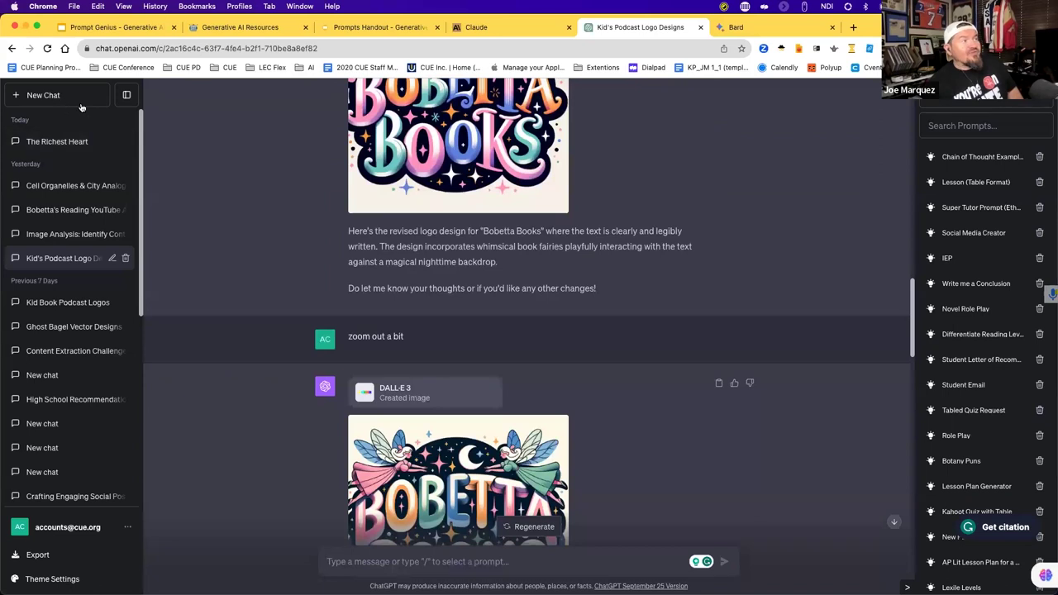
- Start a new chat and switch the model to GPT-3.5
{"action": "left_click", "coordinate": [81, 101]}
{"action": "scroll", "coordinate": [376, 250], "scroll_direction": "down", "scroll_amount": 4}
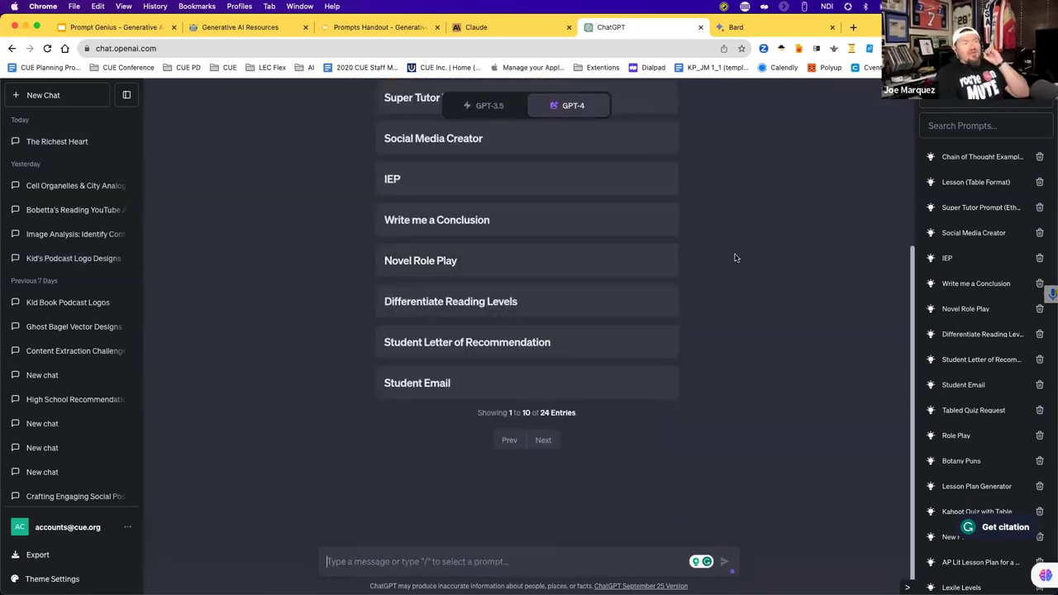
{"action": "left_click", "coordinate": [482, 111]}
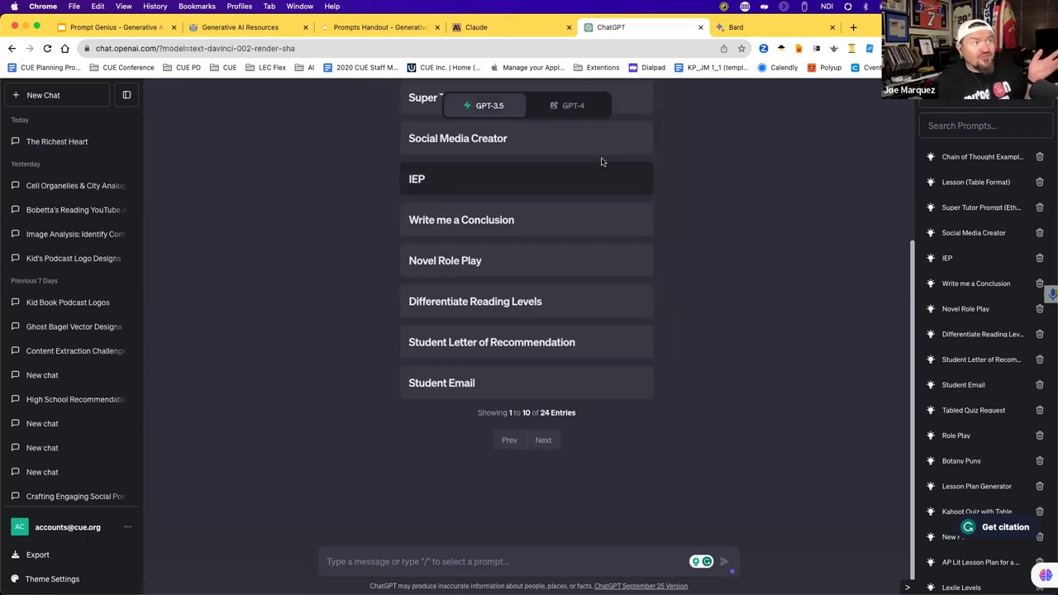
- Set the model to GPT-4 with Plugins and view the plugin list with Canva, BrowserOp and AskTheCode
{"action": "left_click", "coordinate": [569, 106]}
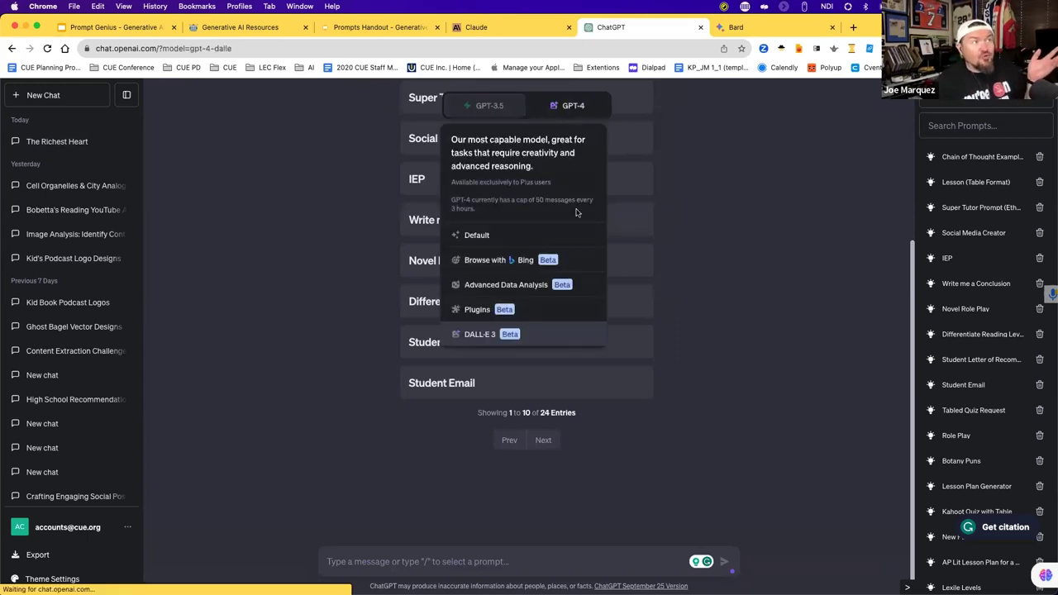
{"action": "left_click", "coordinate": [537, 313]}
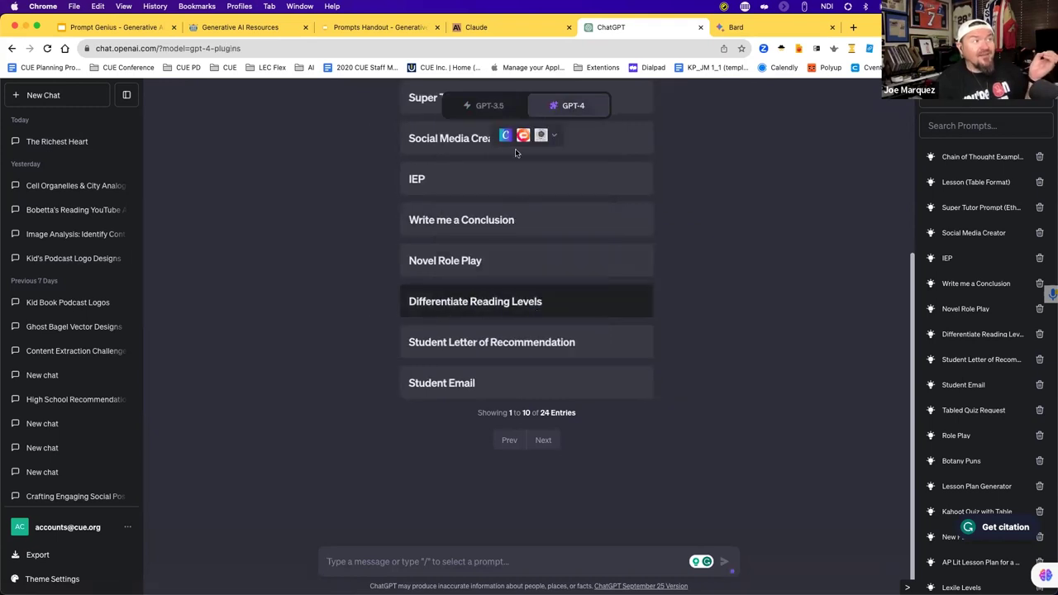
{"action": "left_click", "coordinate": [555, 137]}
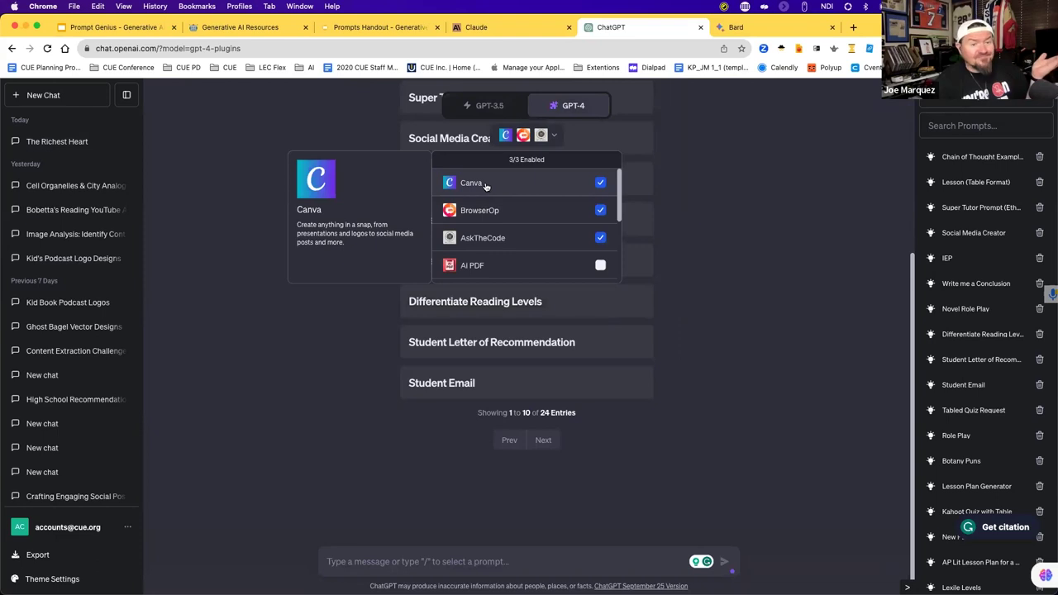
{"action": "left_click", "coordinate": [727, 214]}
{"action": "scroll", "coordinate": [735, 217], "scroll_direction": "up", "scroll_amount": 5}
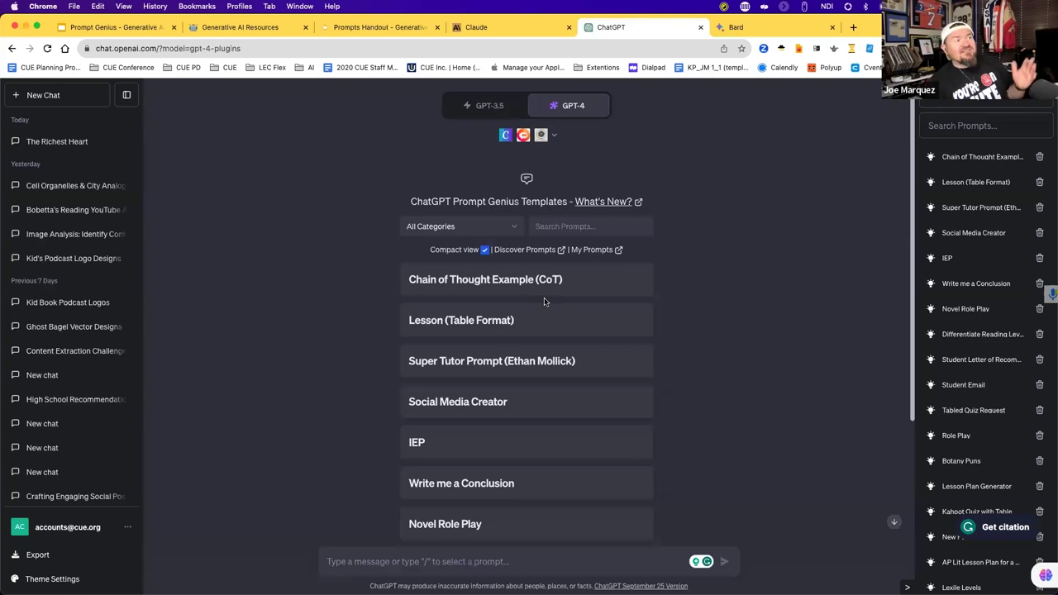
{"action": "scroll", "coordinate": [546, 303], "scroll_direction": "down", "scroll_amount": 5}
{"action": "scroll", "coordinate": [545, 302], "scroll_direction": "up", "scroll_amount": 5}
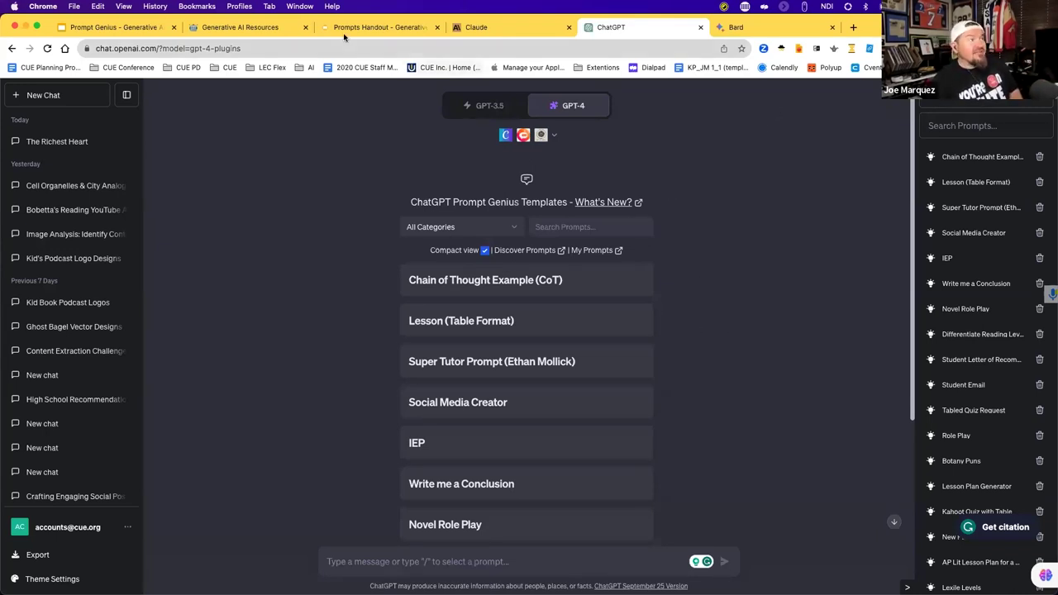
- Switch to Claude, look at the open lesson plan chat behind the welcome page, and return to the welcome page
{"action": "left_click", "coordinate": [496, 29]}
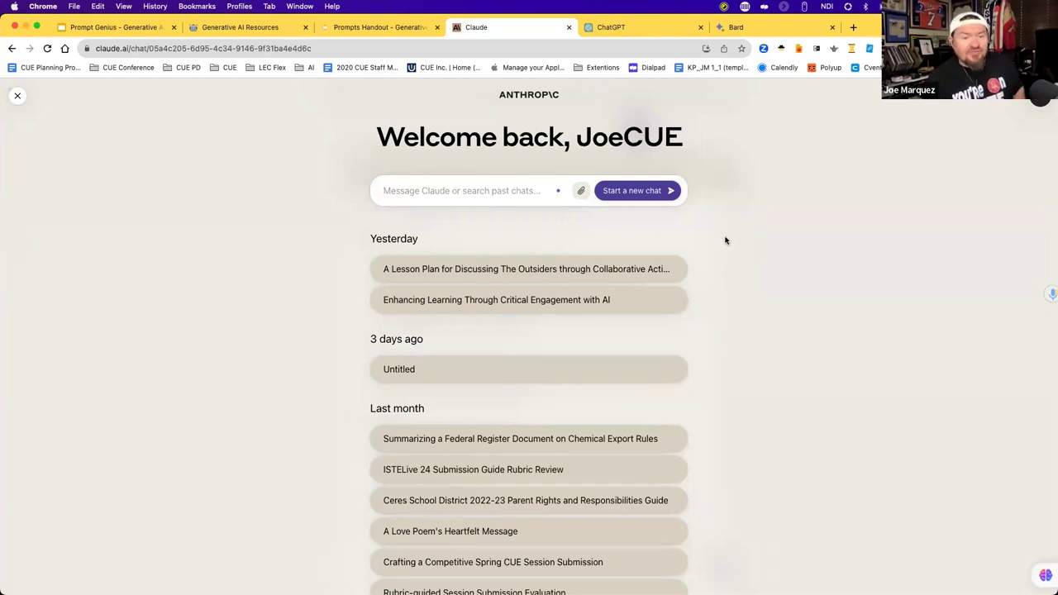
{"action": "left_click", "coordinate": [625, 256]}
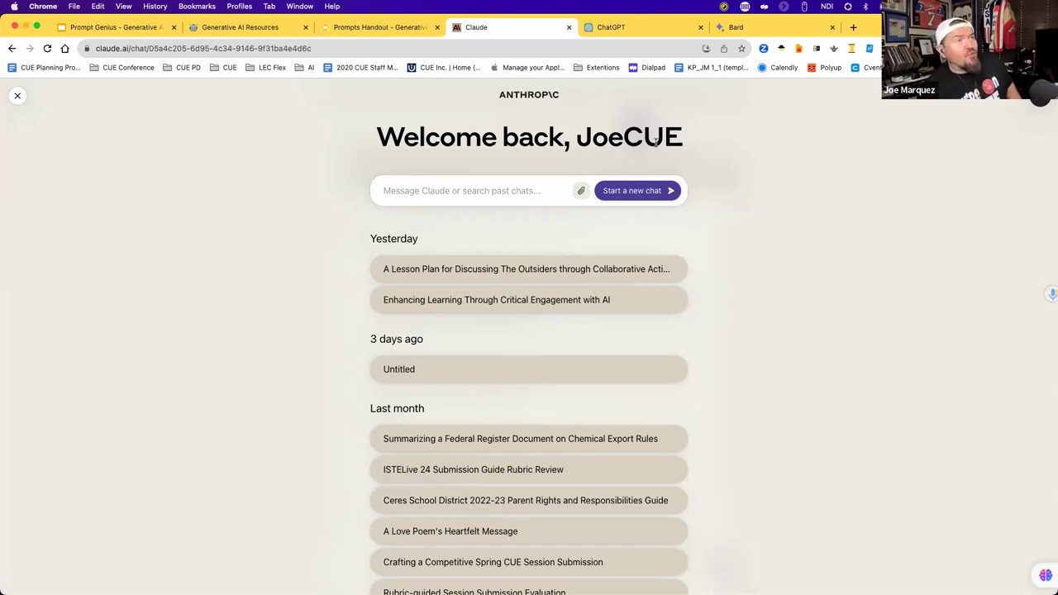
{"action": "left_click", "coordinate": [20, 100]}
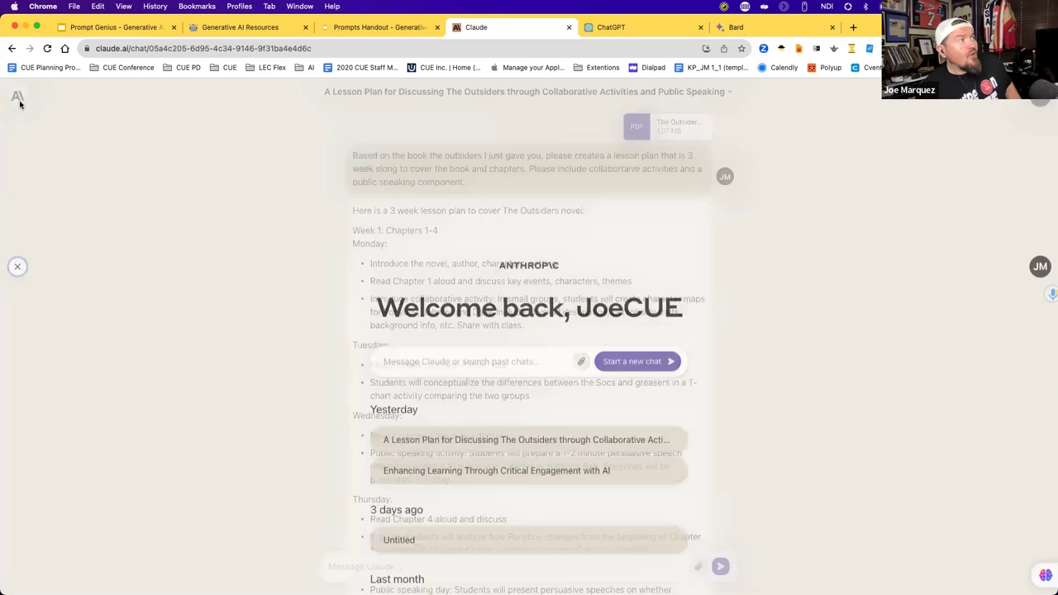
{"action": "left_click", "coordinate": [17, 98]}
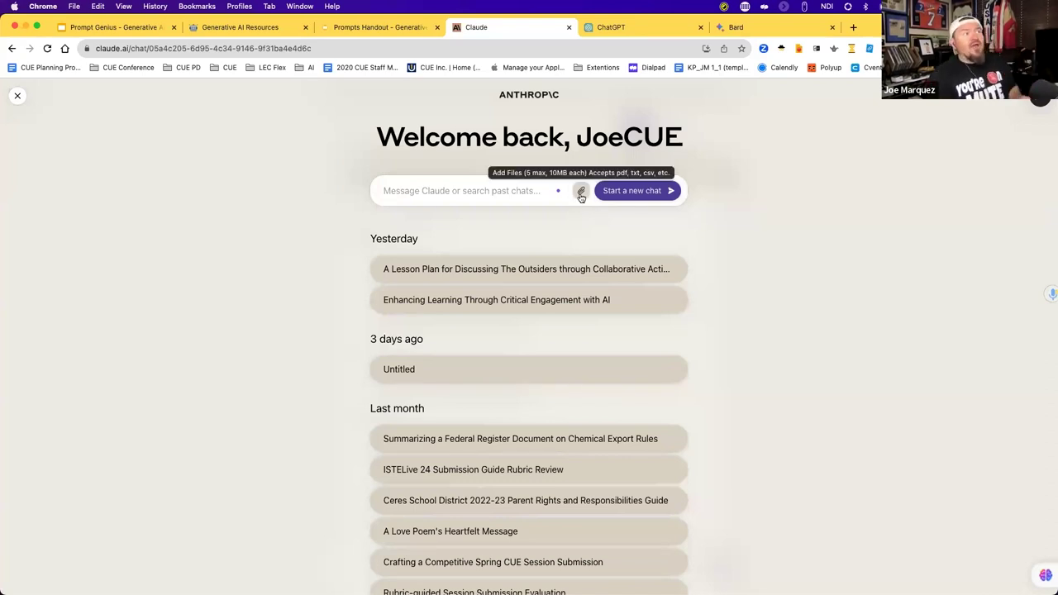
- Try to attach The Outsiders novel PDF from the Desktop folder to a new Claude chat
{"action": "left_click", "coordinate": [581, 193]}
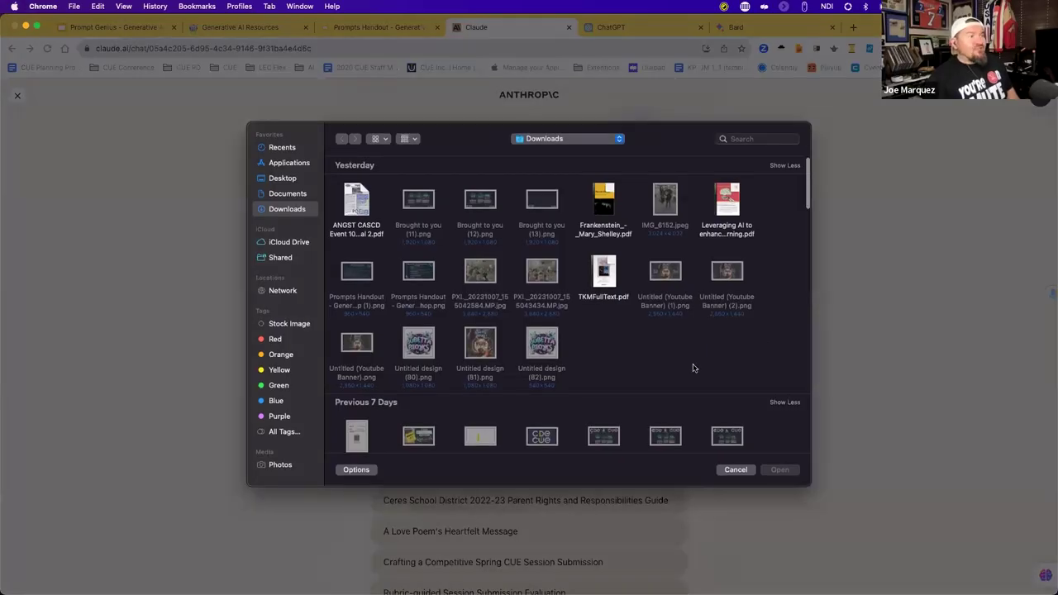
{"action": "scroll", "coordinate": [661, 354], "scroll_direction": "down", "scroll_amount": 2}
{"action": "scroll", "coordinate": [496, 298], "scroll_direction": "up", "scroll_amount": 2}
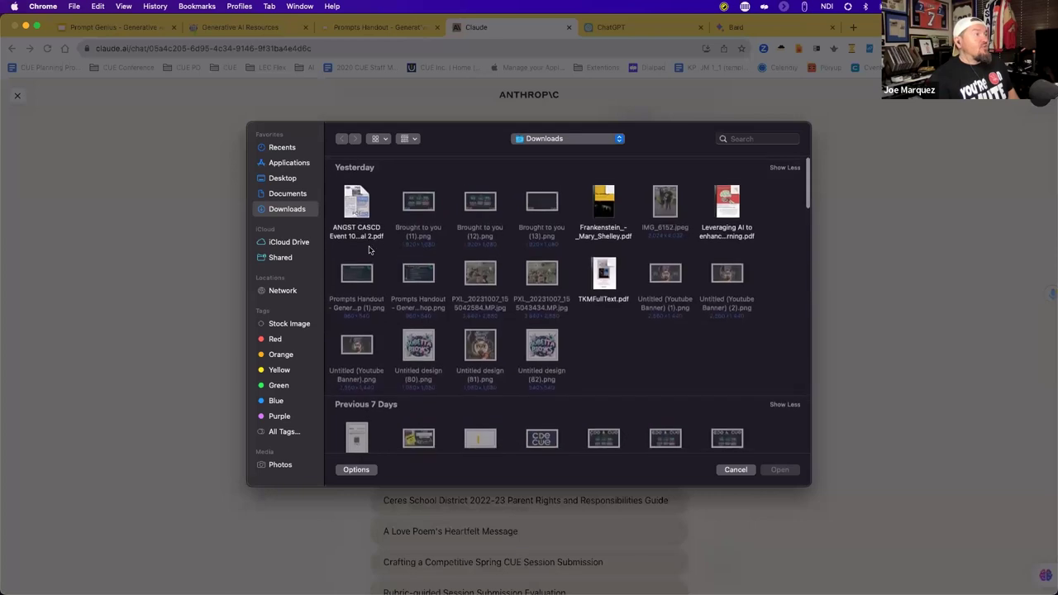
{"action": "left_click", "coordinate": [285, 179]}
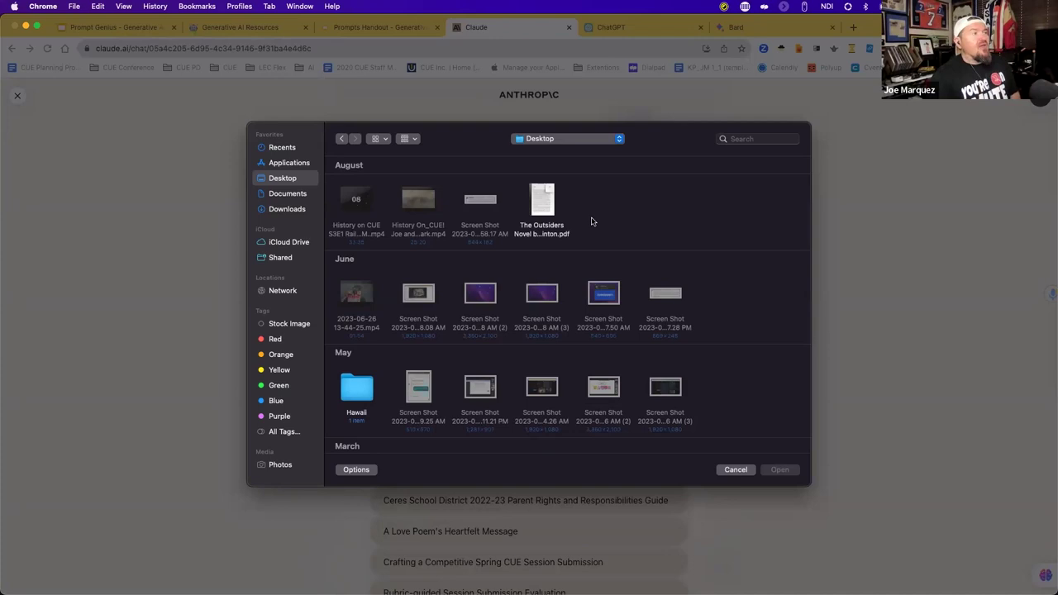
{"action": "left_click", "coordinate": [590, 223]}
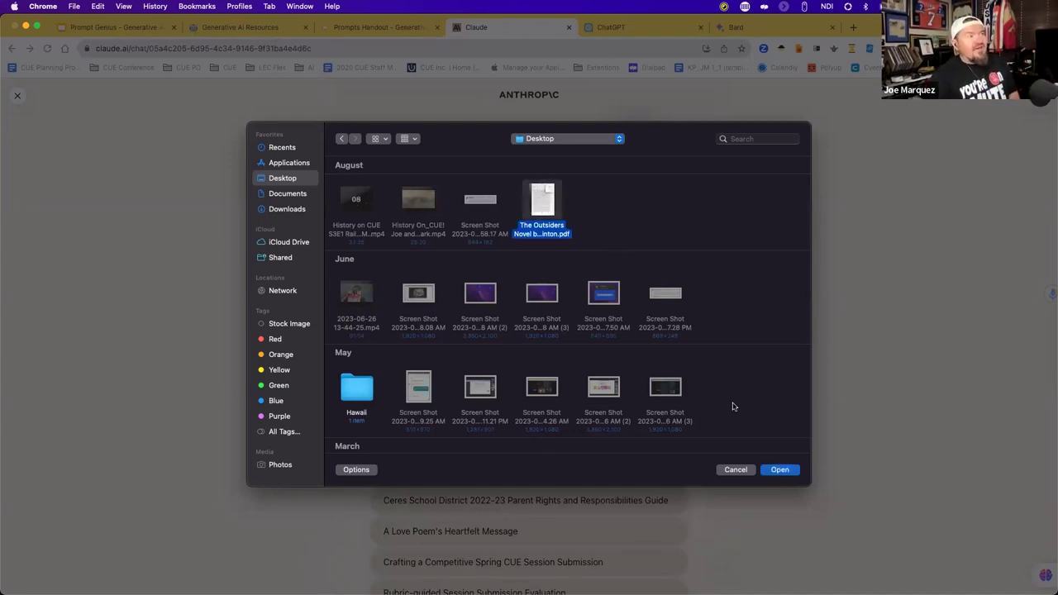
{"action": "left_click", "coordinate": [781, 471]}
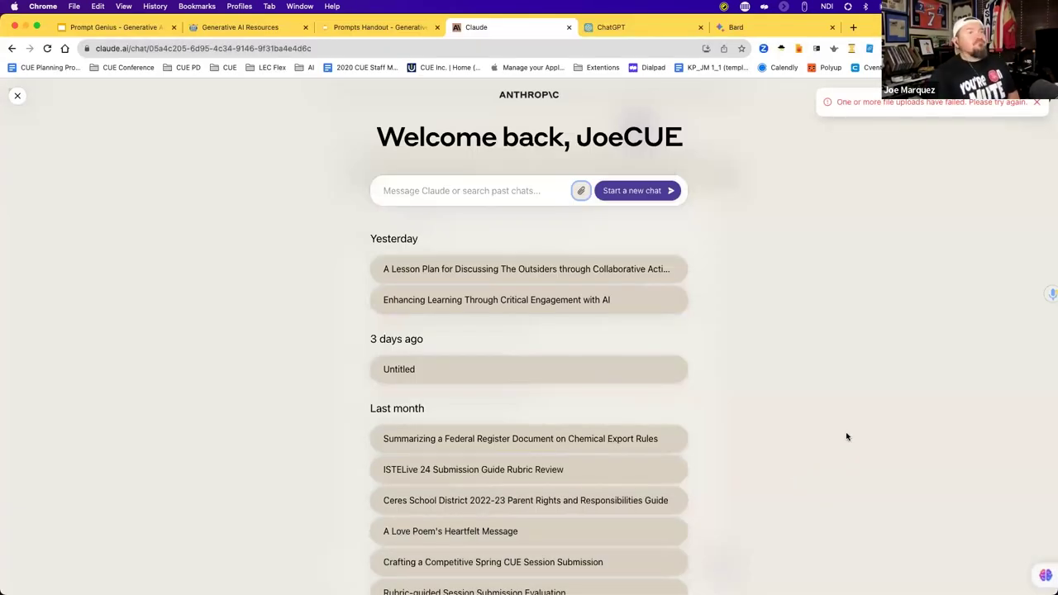
- Open yesterday's chat with the lesson plan for The Outsiders and review the attached PDF, the prompt and the three-week plan
{"action": "left_click", "coordinate": [529, 268]}
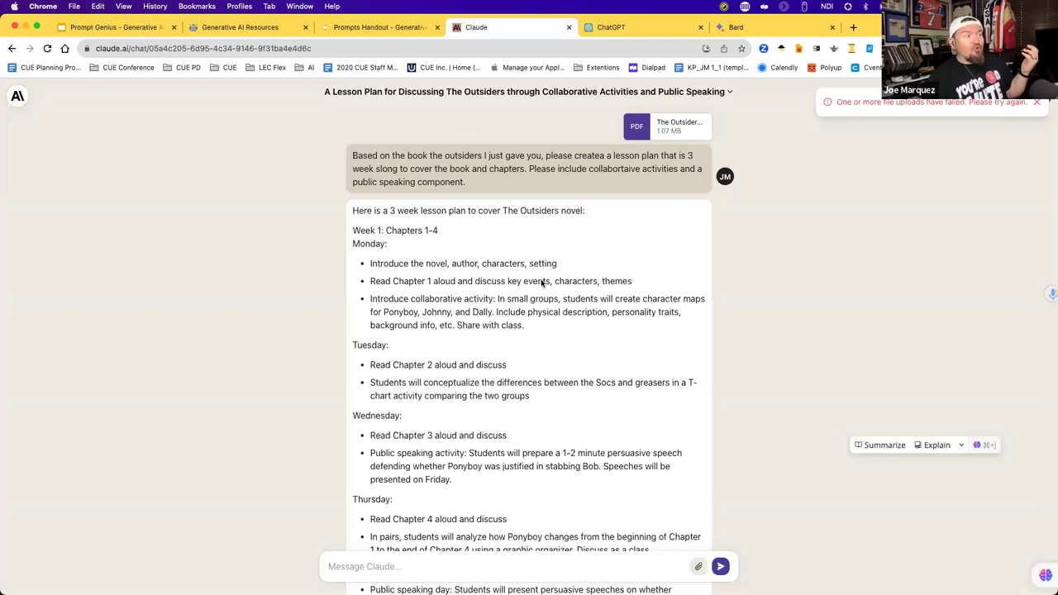
{"action": "scroll", "coordinate": [541, 283], "scroll_direction": "down", "scroll_amount": 10}
{"action": "scroll", "coordinate": [541, 283], "scroll_direction": "down", "scroll_amount": 5}
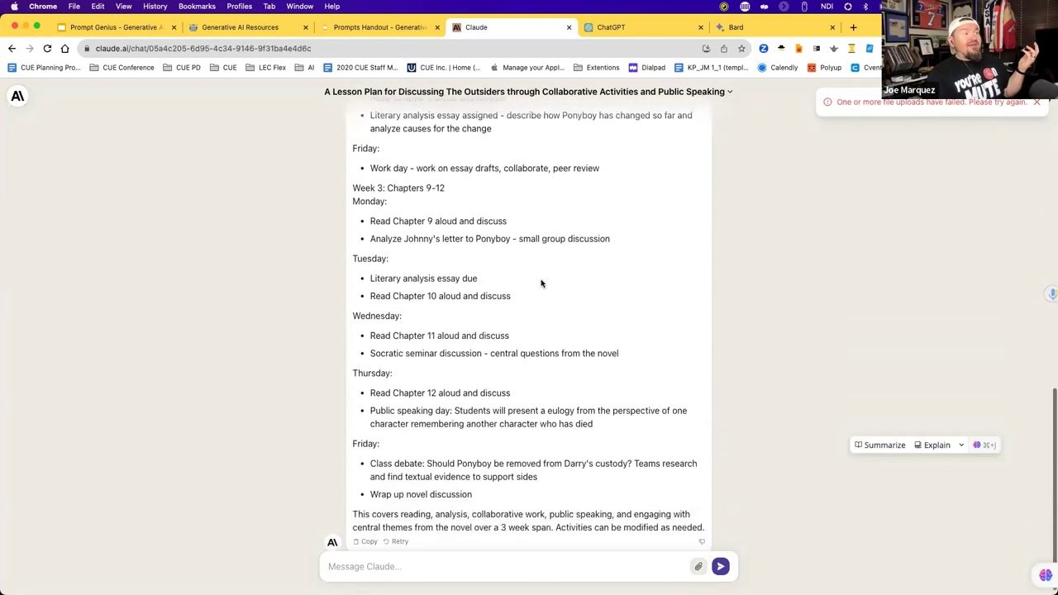
{"action": "scroll", "coordinate": [542, 283], "scroll_direction": "up", "scroll_amount": 15}
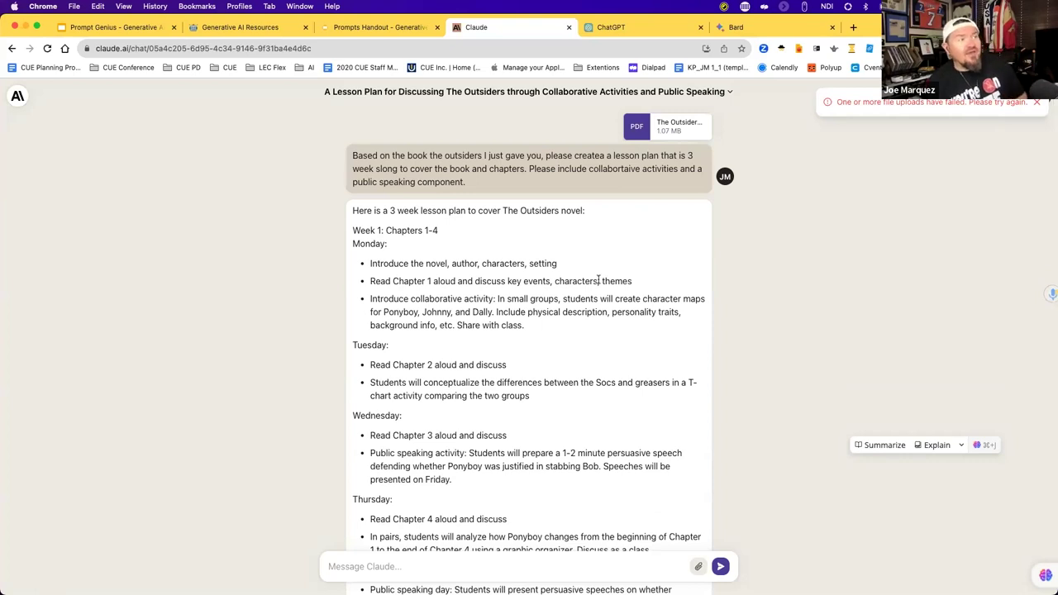
{"action": "scroll", "coordinate": [600, 281], "scroll_direction": "down", "scroll_amount": 10}
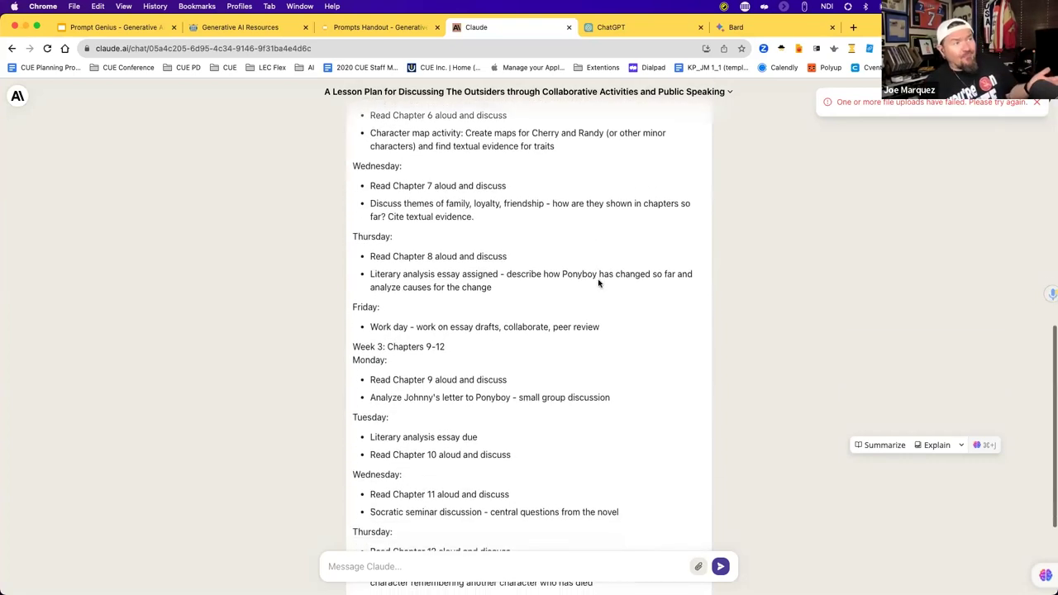
{"action": "scroll", "coordinate": [600, 283], "scroll_direction": "down", "scroll_amount": 3}
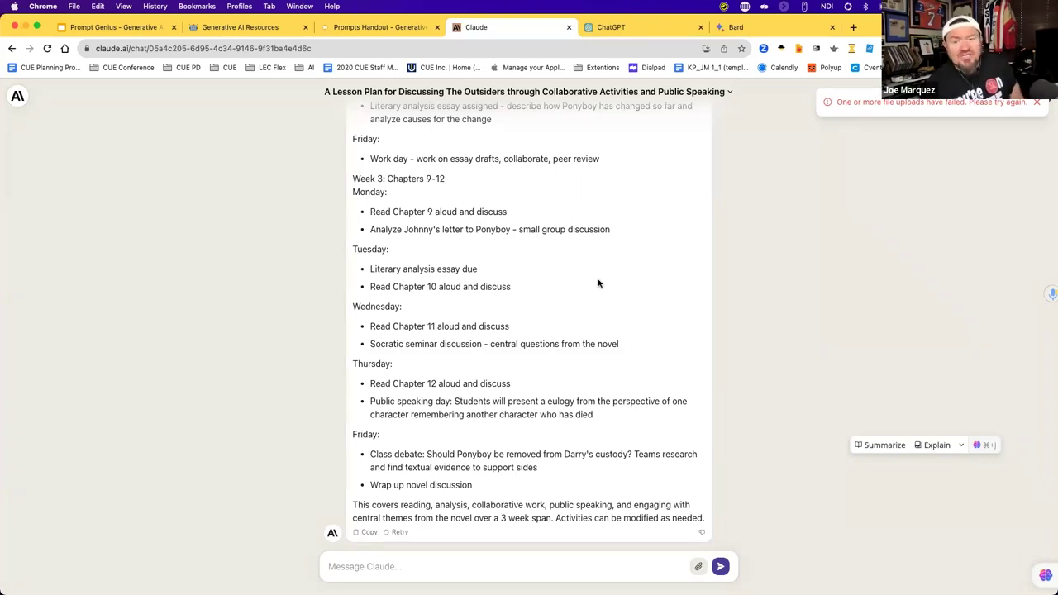
{"action": "scroll", "coordinate": [625, 291], "scroll_direction": "up", "scroll_amount": 15}
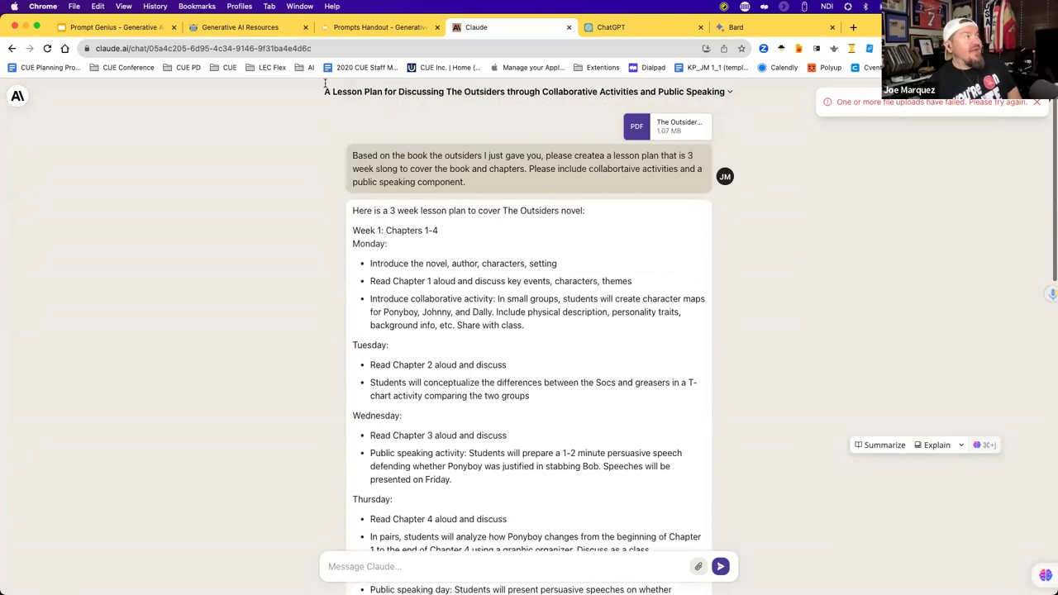
- Switch to the Prompt Genius slides, advance to "How is GenAI Text Tools being used today?" and draw a red arrow to "Replacing Internet Search"
{"action": "left_click", "coordinate": [110, 30]}
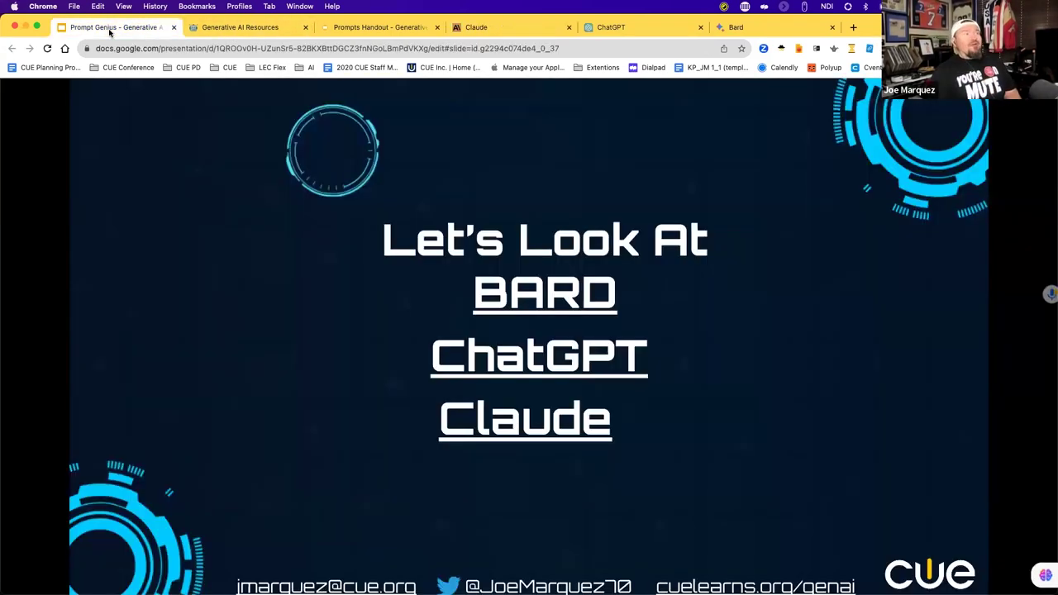
{"action": "mouse_move", "coordinate": [64, 576]}
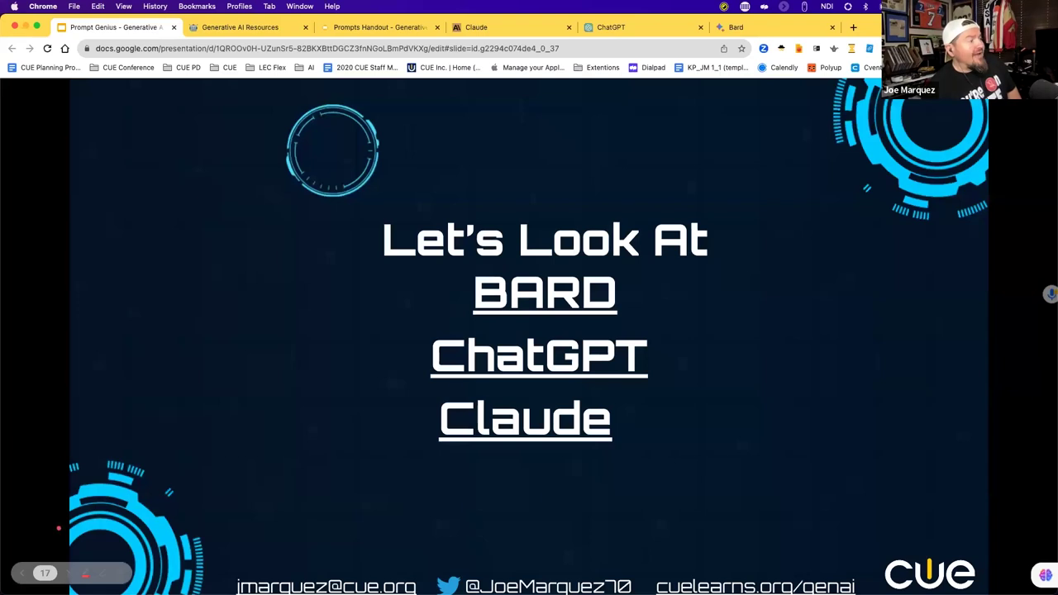
{"action": "left_click", "coordinate": [67, 573]}
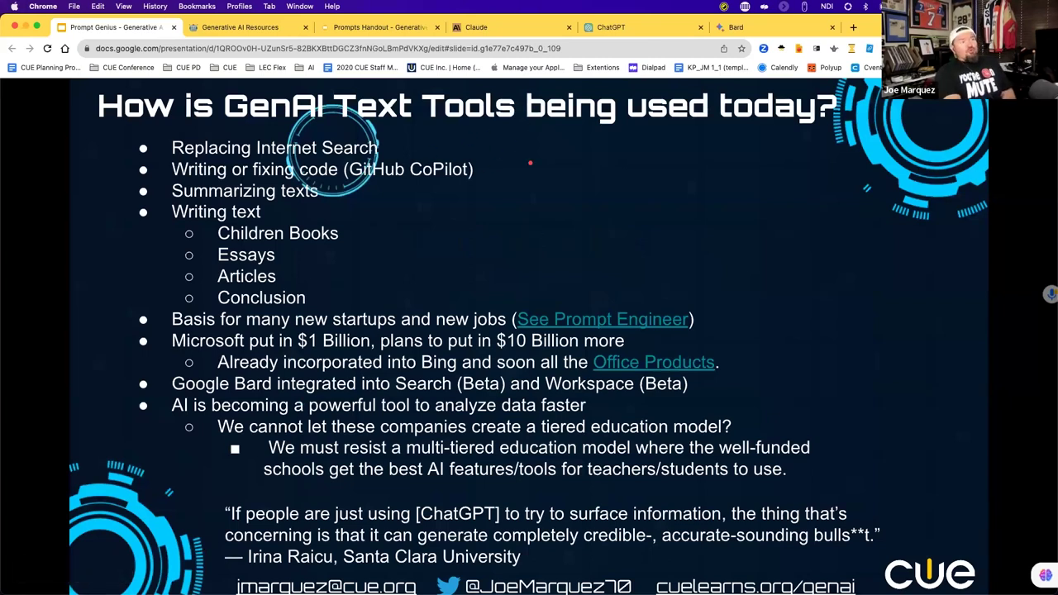
{"action": "left_click_drag", "start_coordinate": [520, 166], "coordinate": [385, 145]}
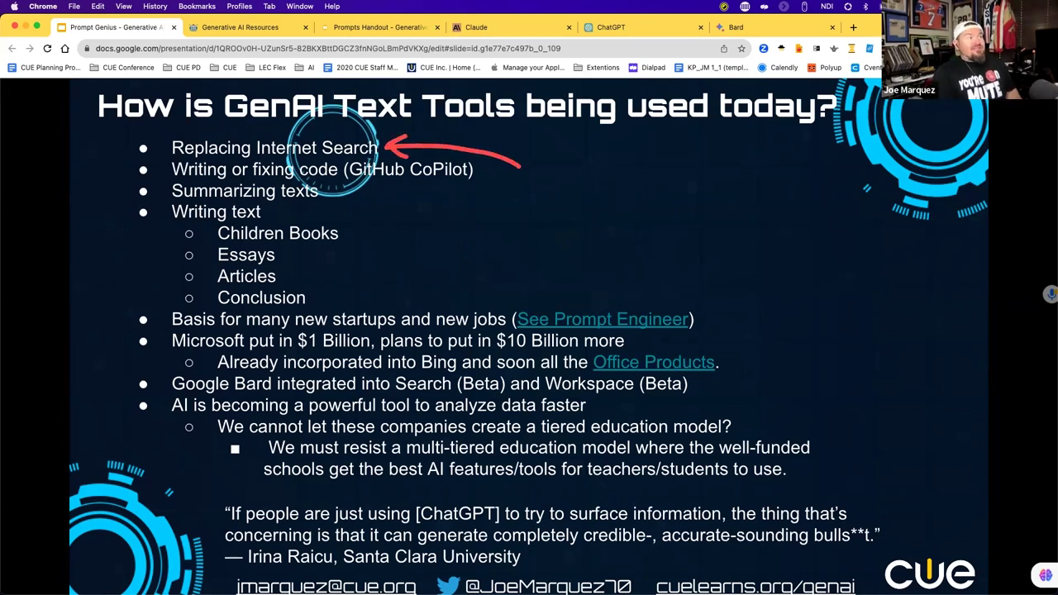
- Draw red arrows to "Writing or fixing code (GitHub CoPilot)" and "Children Books" on the slide
{"action": "mouse_move", "coordinate": [518, 208]}
{"action": "left_mouse_down"}
{"action": "mouse_move", "coordinate": [531, 235]}
{"action": "mouse_move", "coordinate": [482, 177]}
{"action": "mouse_move", "coordinate": [484, 196]}
{"action": "mouse_move", "coordinate": [504, 172]}
{"action": "left_mouse_up"}
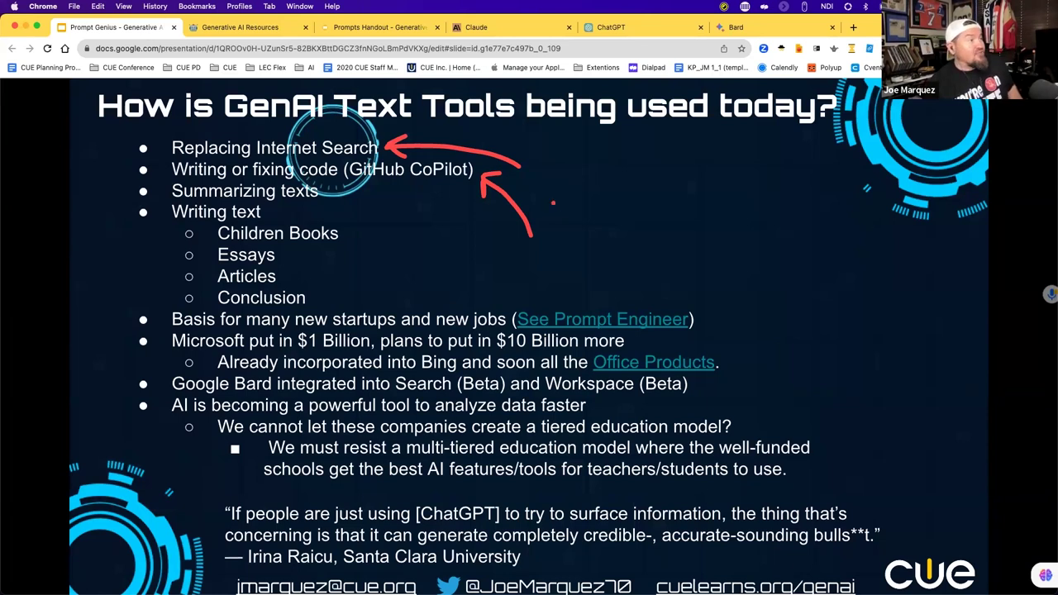
{"action": "mouse_move", "coordinate": [400, 281]}
{"action": "left_mouse_down"}
{"action": "mouse_move", "coordinate": [341, 234]}
{"action": "mouse_move", "coordinate": [359, 238]}
{"action": "left_mouse_up"}
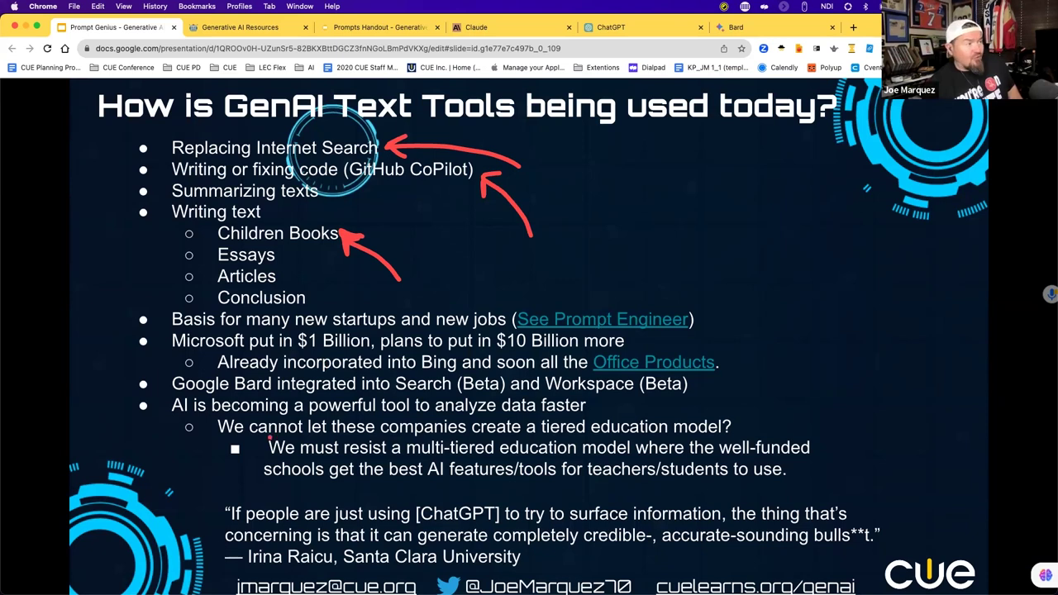
- Advance to "What Can GenAI Text Tools do today?" and mark the tweet's author, the "Alice and Sparkle" paragraph and the pictured book in red
{"action": "key", "text": "Right"}
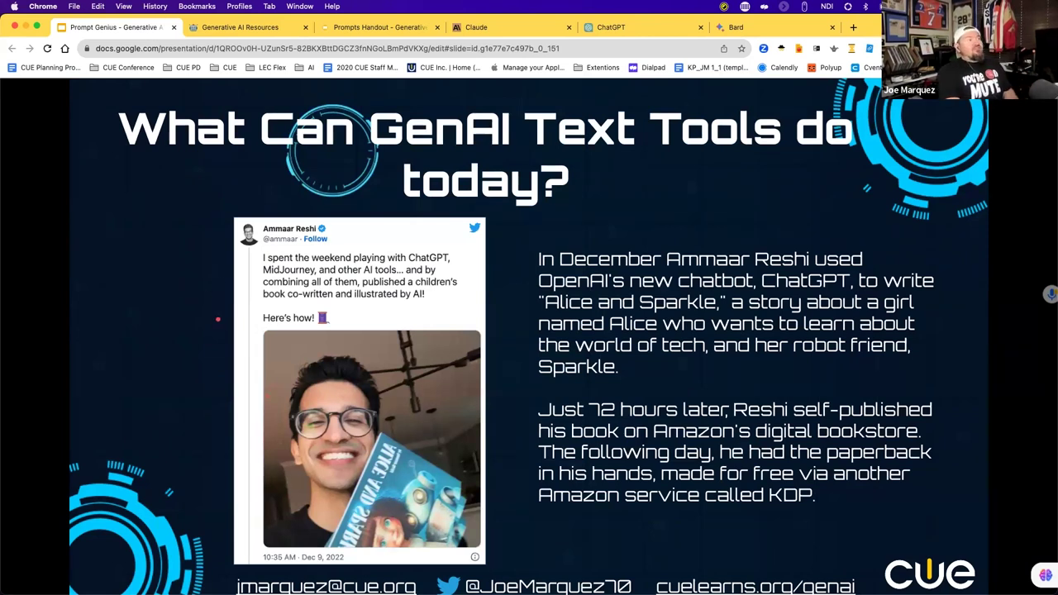
{"action": "mouse_move", "coordinate": [179, 259]}
{"action": "left_mouse_down"}
{"action": "mouse_move", "coordinate": [215, 215]}
{"action": "mouse_move", "coordinate": [266, 224]}
{"action": "left_mouse_up"}
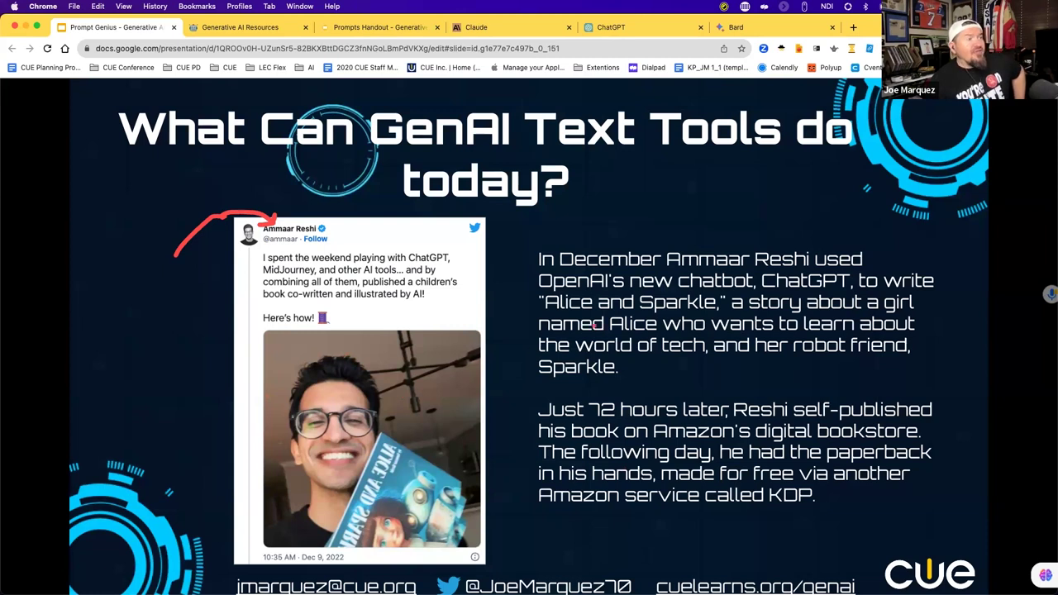
{"action": "mouse_move", "coordinate": [535, 238]}
{"action": "left_mouse_down"}
{"action": "mouse_move", "coordinate": [655, 227]}
{"action": "mouse_move", "coordinate": [860, 239]}
{"action": "mouse_move", "coordinate": [843, 369]}
{"action": "mouse_move", "coordinate": [578, 350]}
{"action": "mouse_move", "coordinate": [602, 235]}
{"action": "left_mouse_up"}
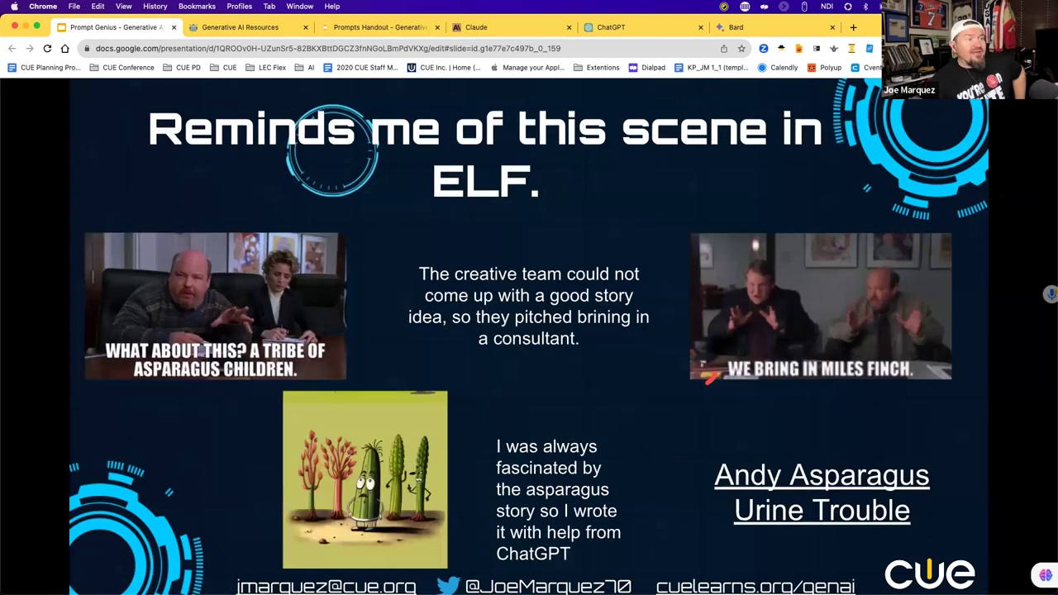
{"action": "left_click", "coordinate": [23, 575]}
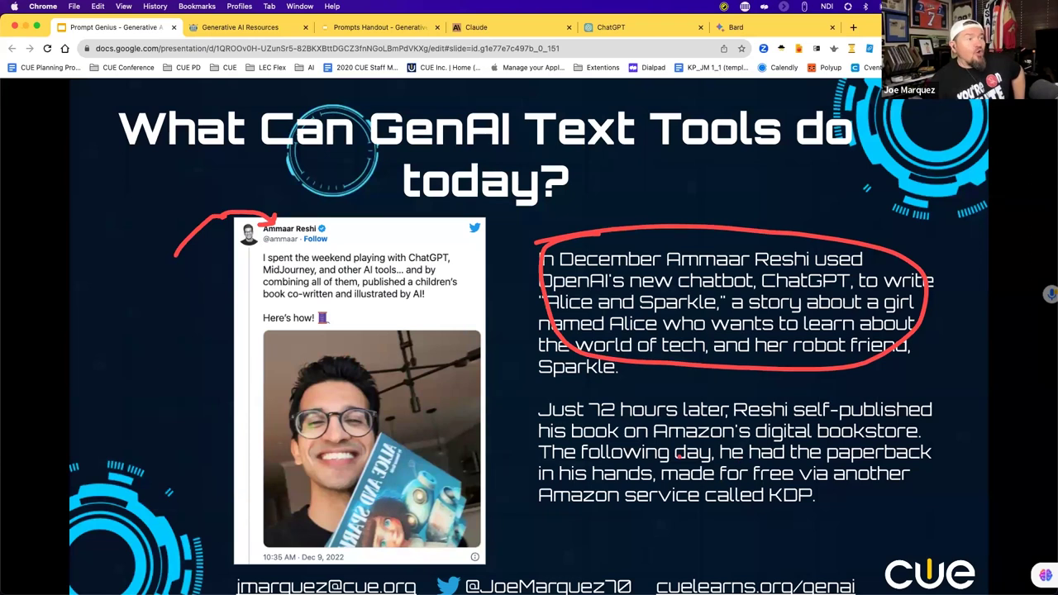
{"action": "mouse_move", "coordinate": [542, 476]}
{"action": "left_mouse_down"}
{"action": "mouse_move", "coordinate": [476, 520]}
{"action": "mouse_move", "coordinate": [422, 517]}
{"action": "mouse_move", "coordinate": [464, 539]}
{"action": "left_mouse_up"}
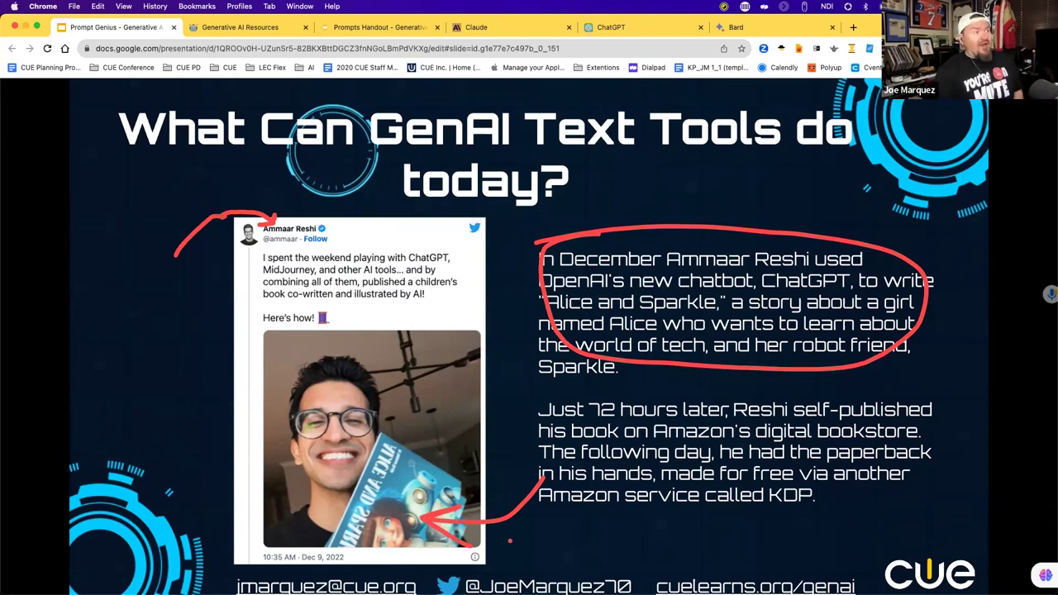
- Advance the presentation to the slide "Reminds me of this scene in ELF."
{"action": "mouse_move", "coordinate": [69, 576]}
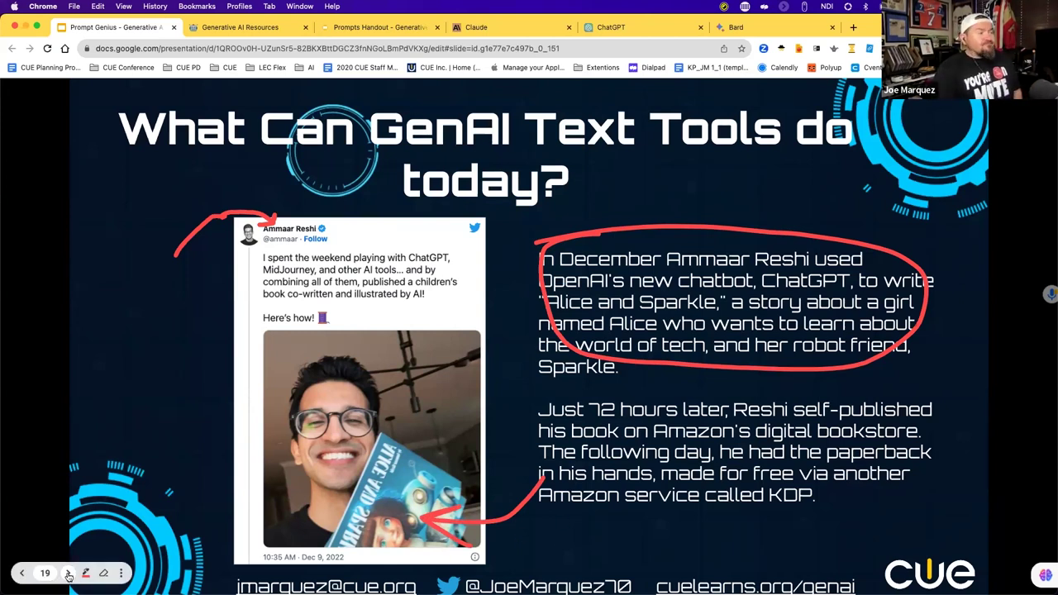
{"action": "left_click", "coordinate": [70, 576]}
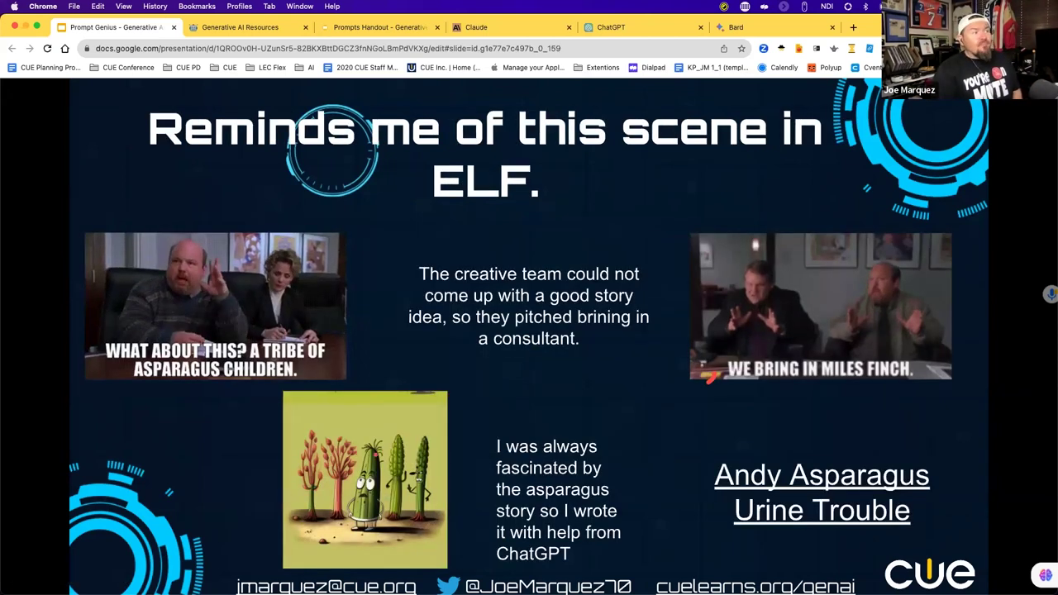